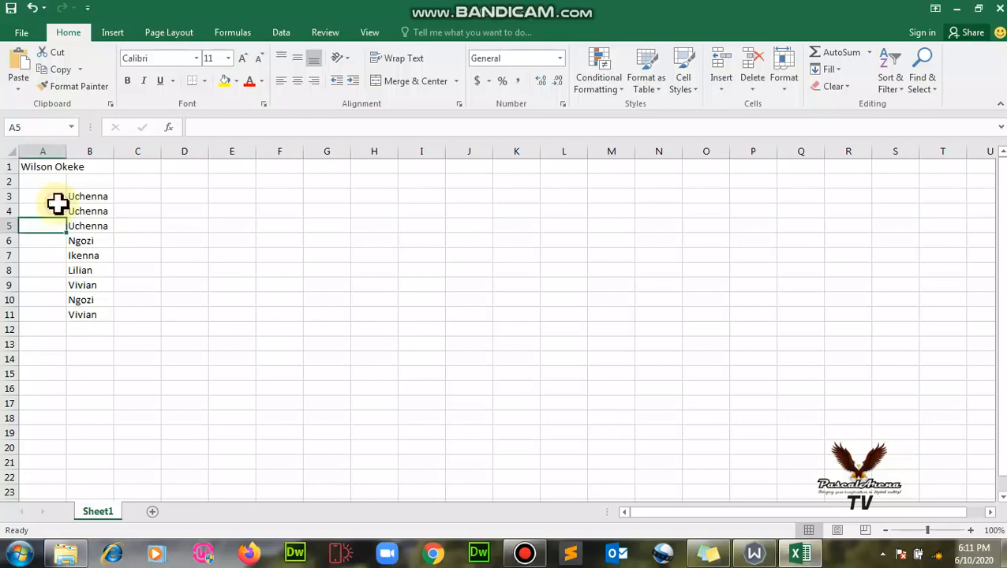
Clear the old values in A3 and A4, then enter 1 in A3.
left_click(58, 197)
key("Delete")
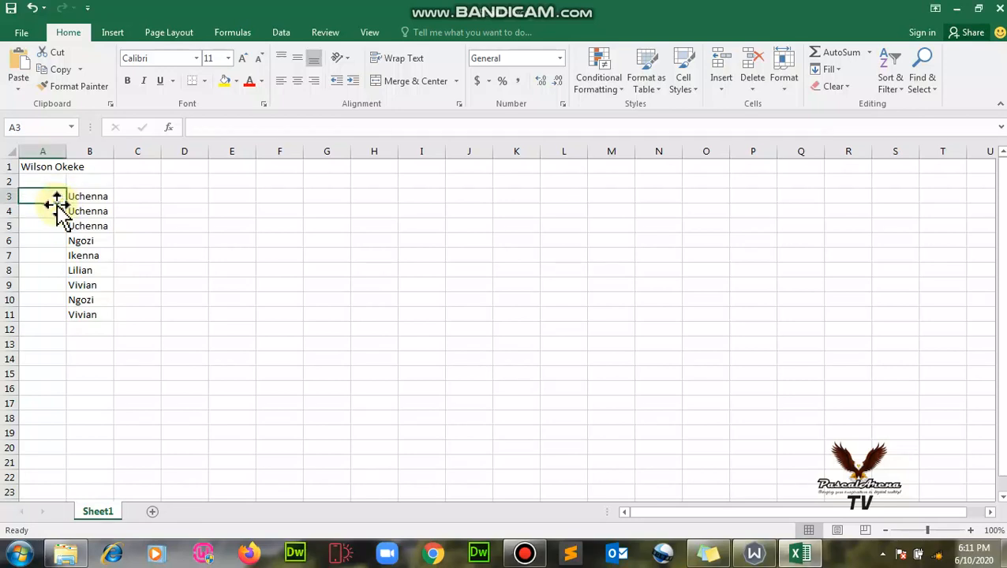
left_click(52, 208)
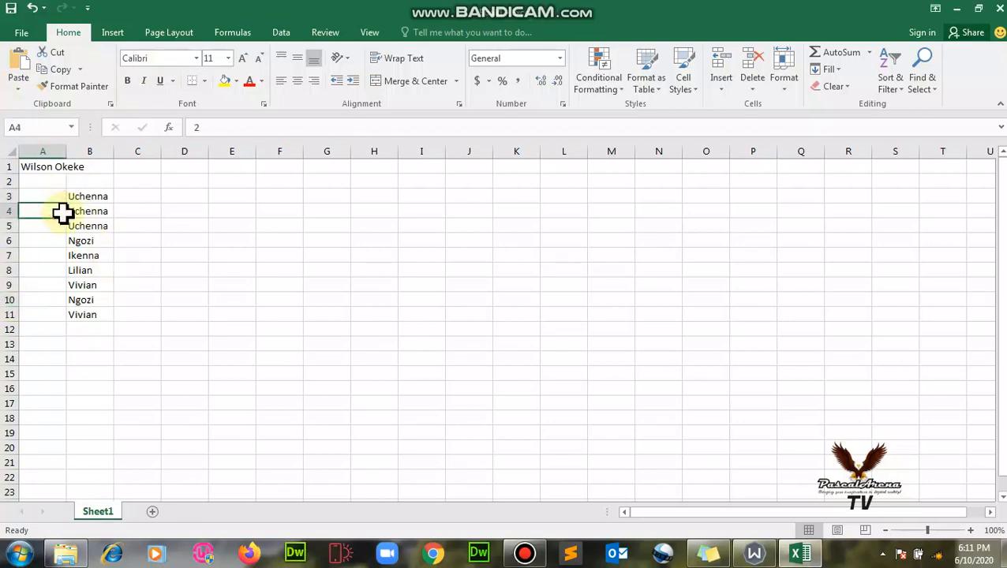
key("Delete")
left_click(61, 197)
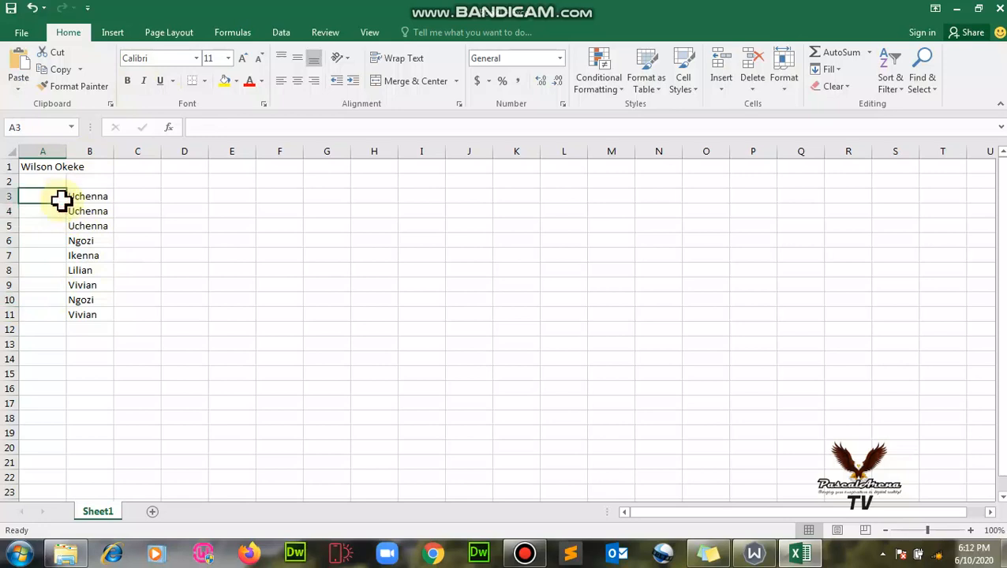
type("1")
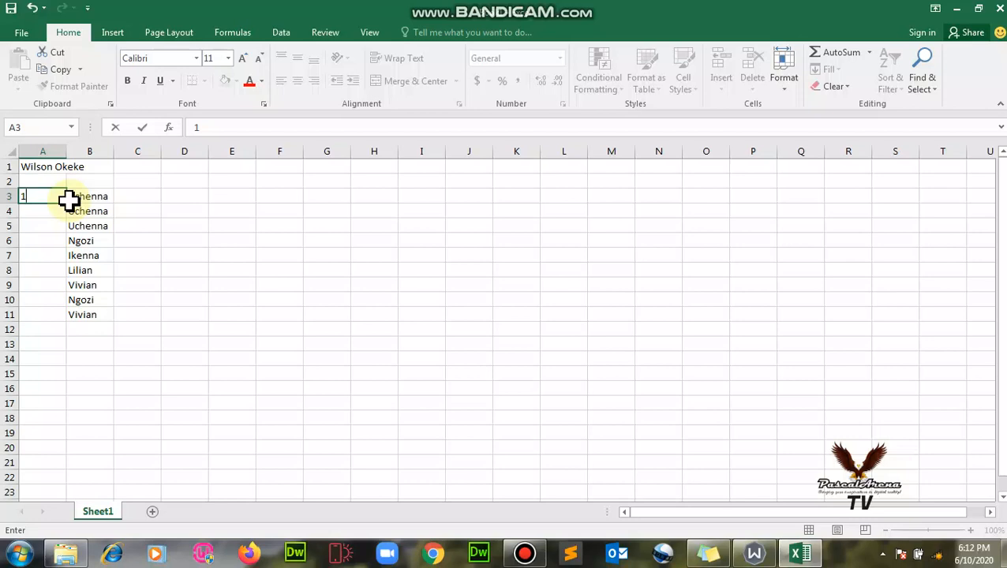
left_click(167, 226)
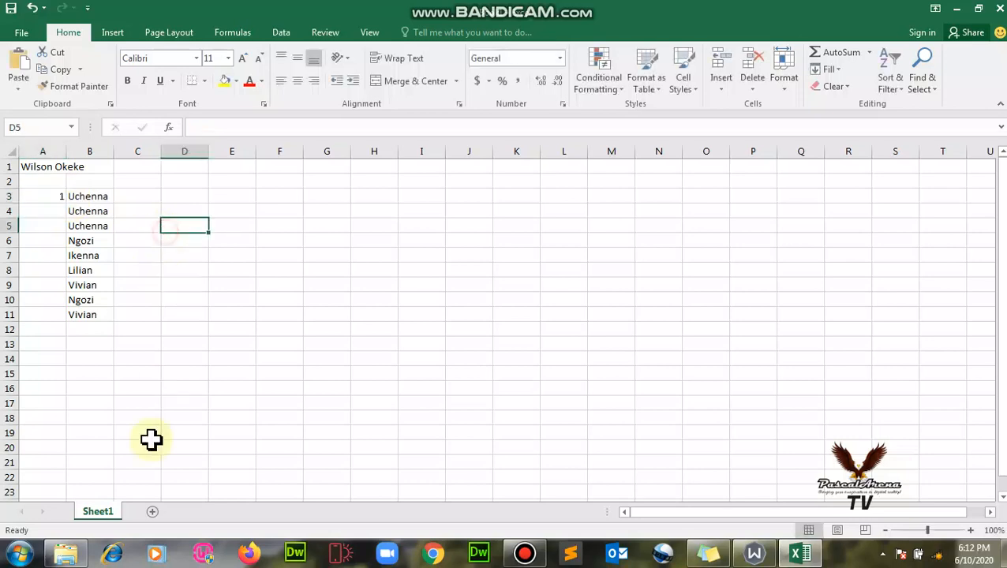
Fill A3 down to A11 and use Fill Series to number the rows 1 to 9.
left_click(45, 199)
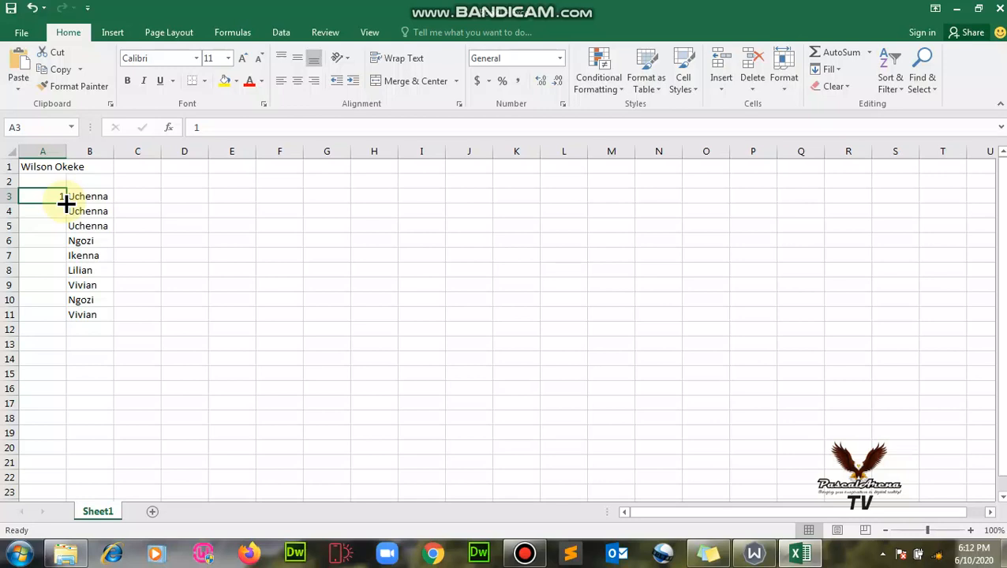
left_click_drag(65, 203, 56, 319)
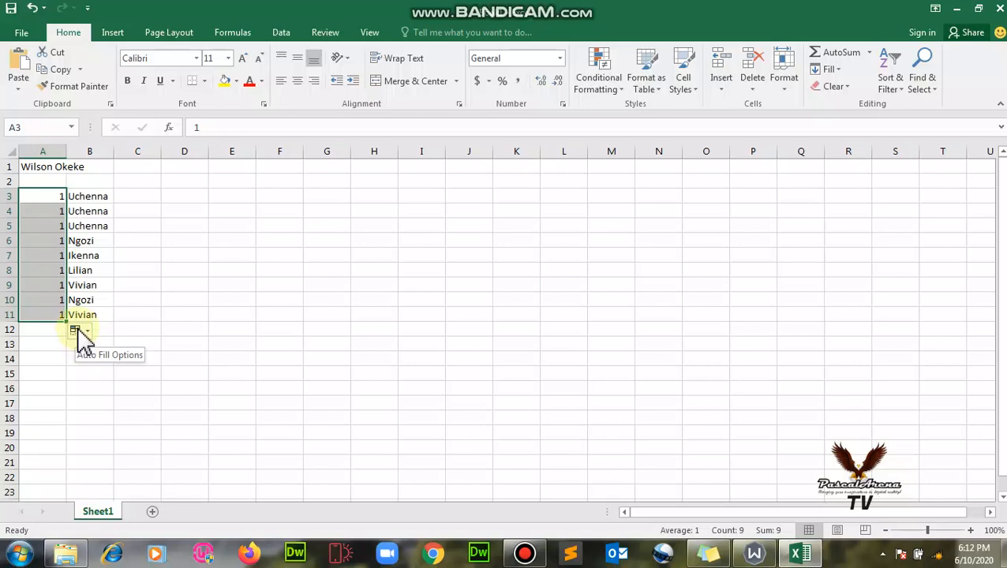
left_click(80, 332)
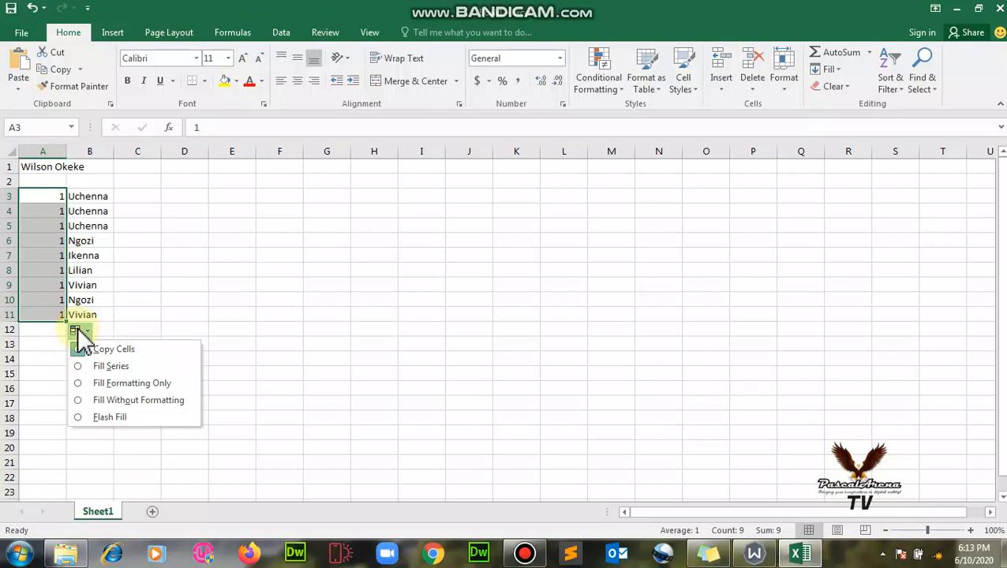
left_click(108, 367)
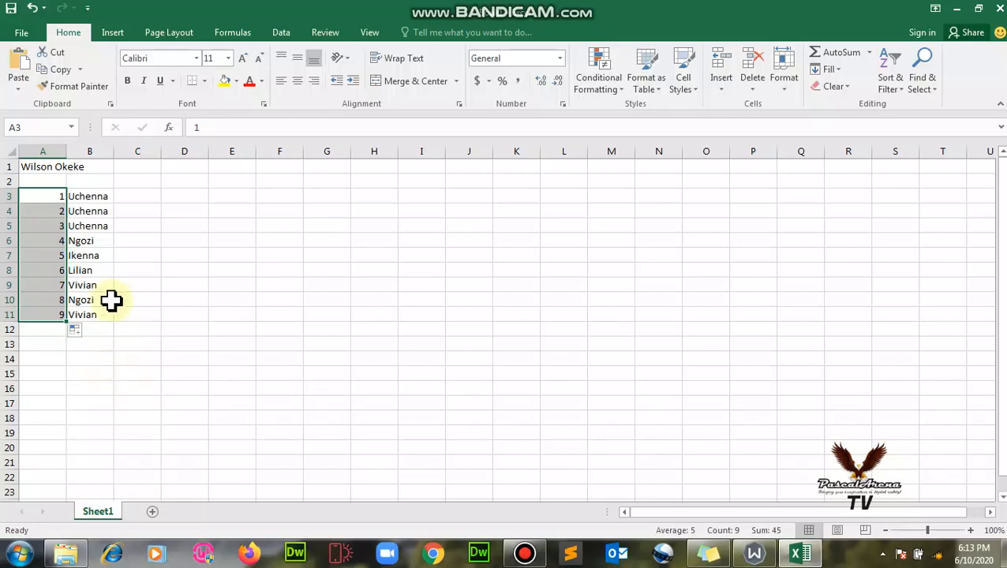
left_click(196, 198)
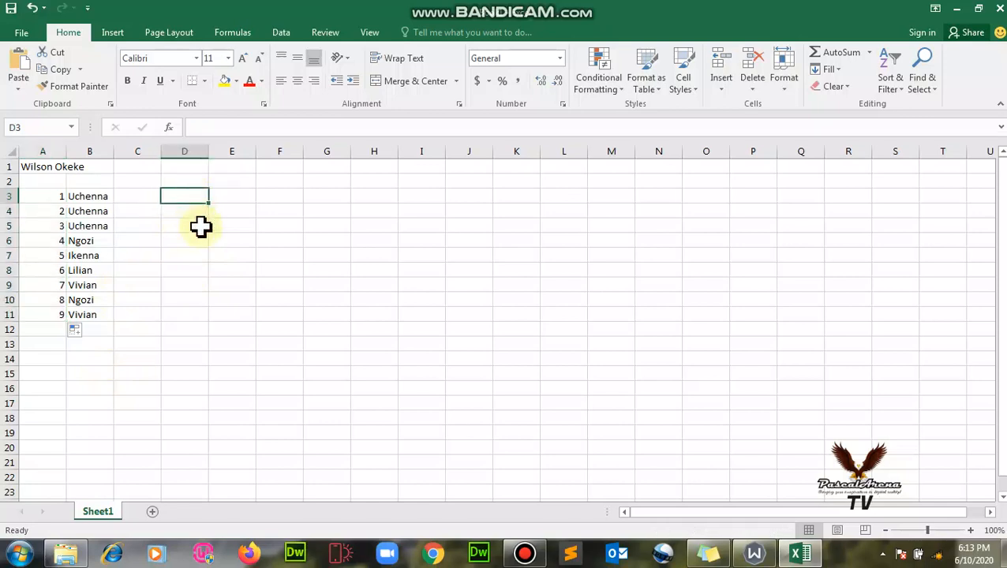
type("1")
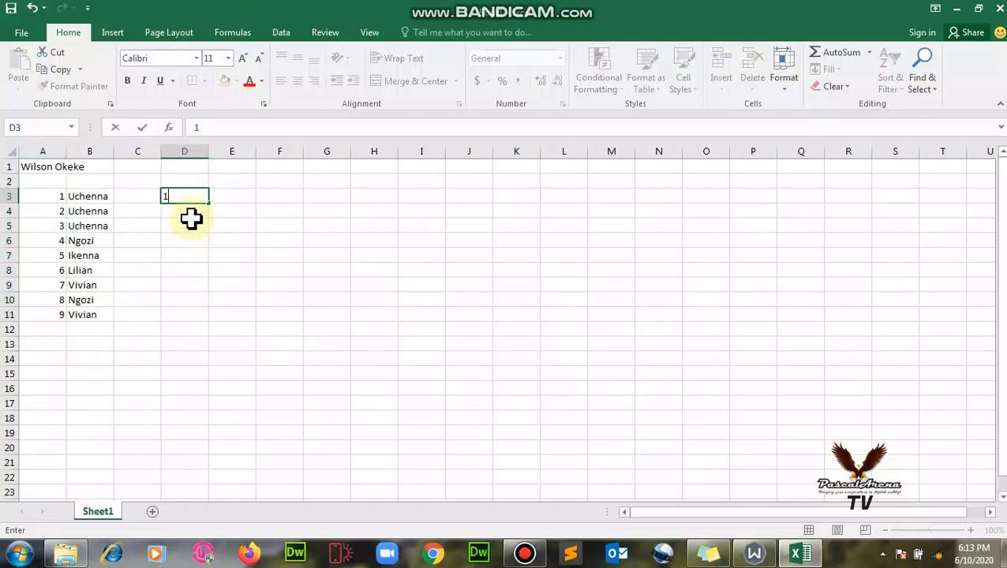
left_click(191, 213)
left_click(189, 200)
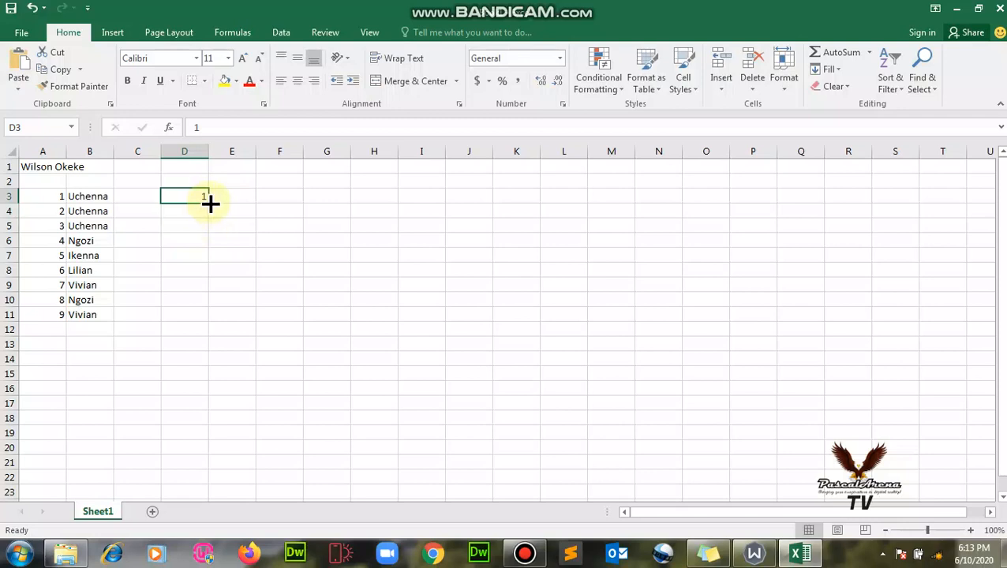
left_click_drag(209, 203, 205, 463)
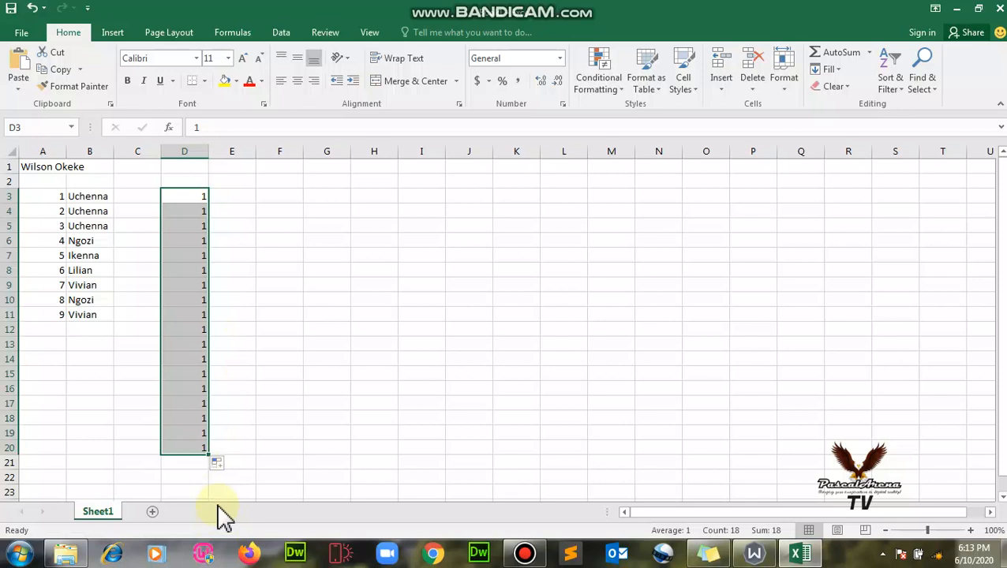
left_click(220, 463)
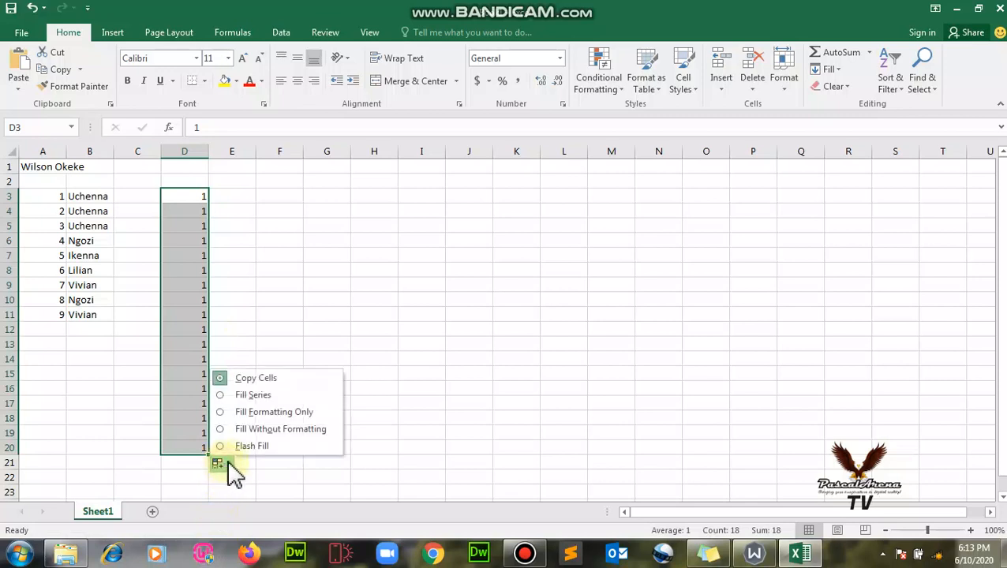
left_click(242, 396)
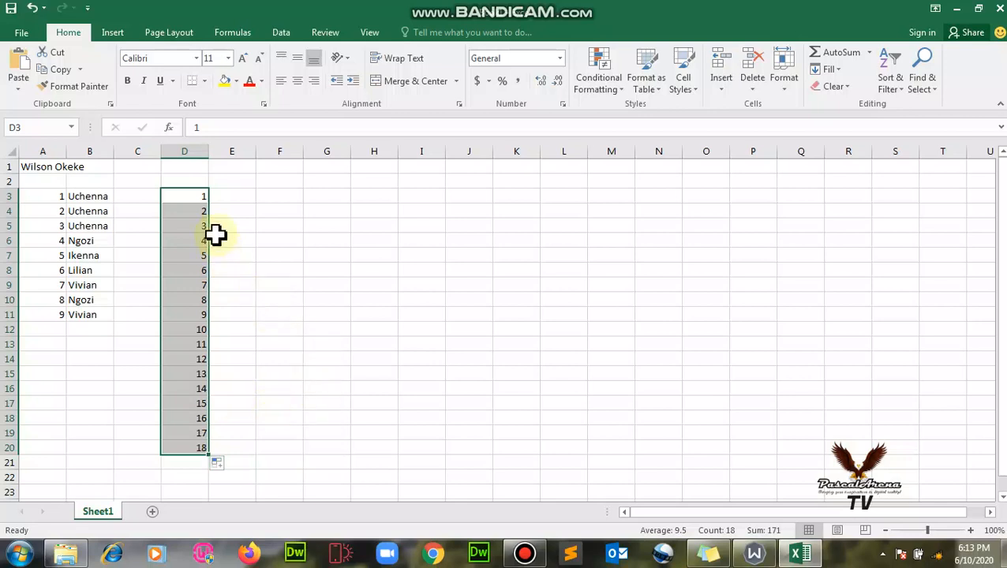
left_click(240, 213)
left_click_drag(192, 197, 185, 450)
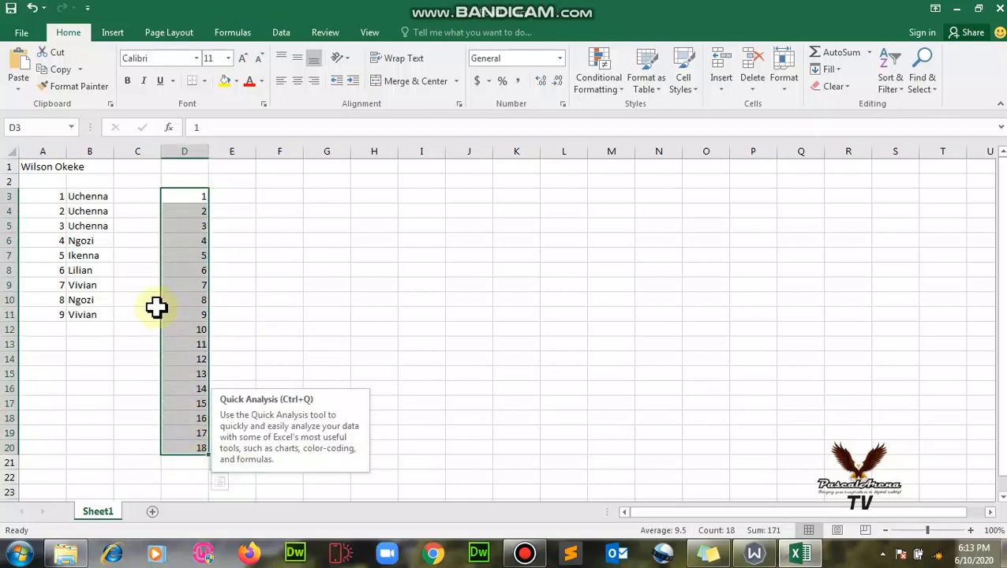
key("Delete")
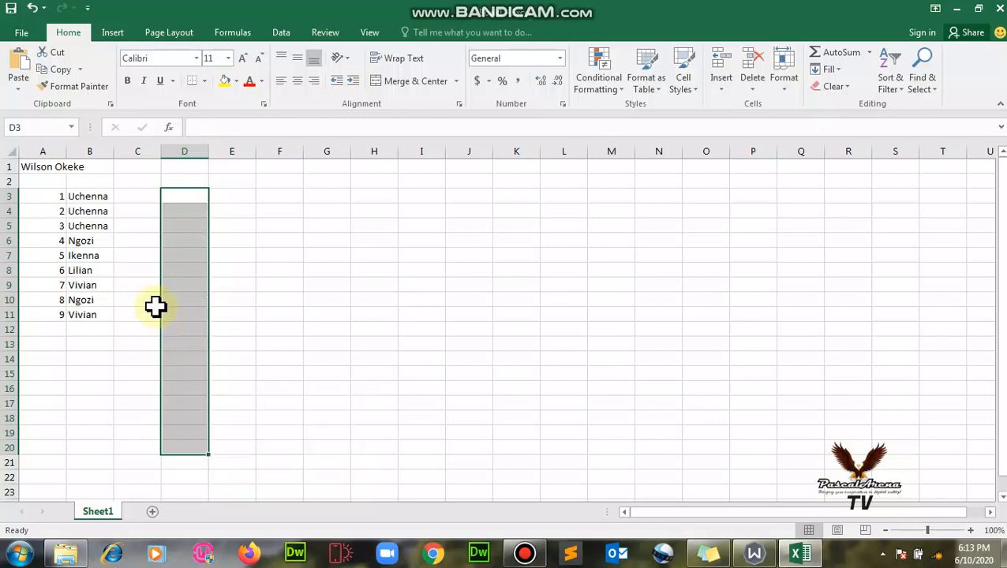
Enter 1 in D3 and Ctrl-fill it down to D15 as a 1–13 series.
left_click(465, 331)
left_click(198, 197)
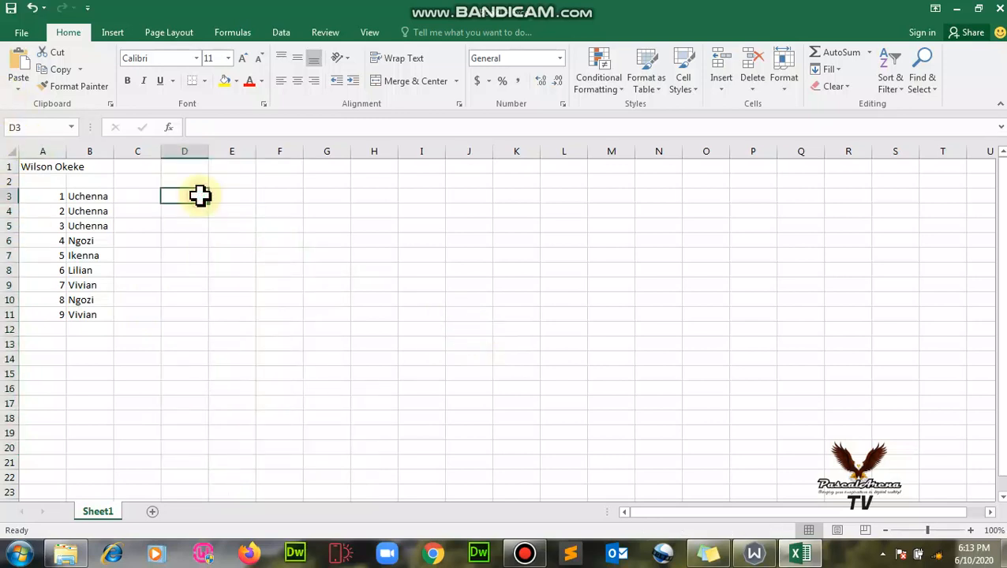
type("1")
key("Return")
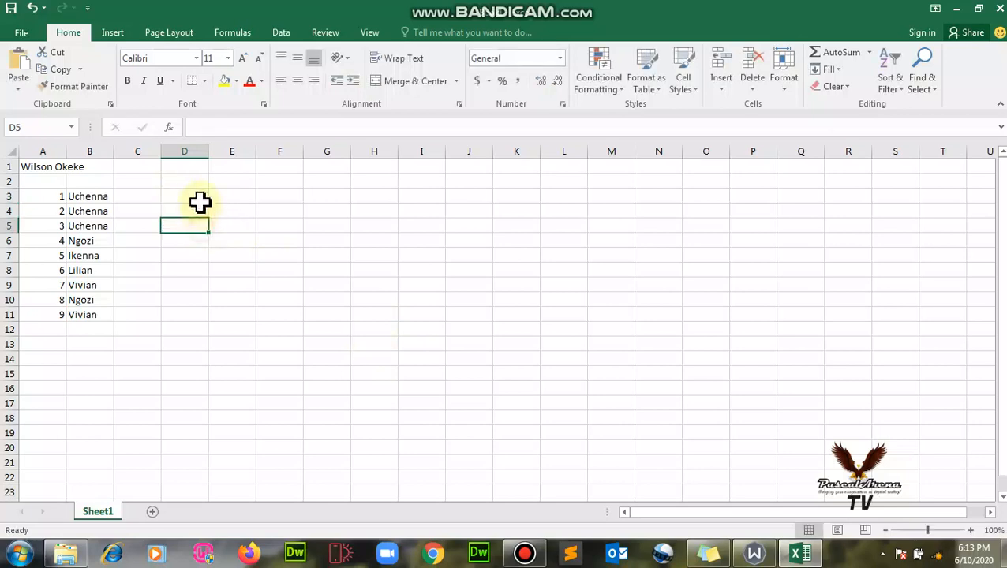
left_click(200, 200)
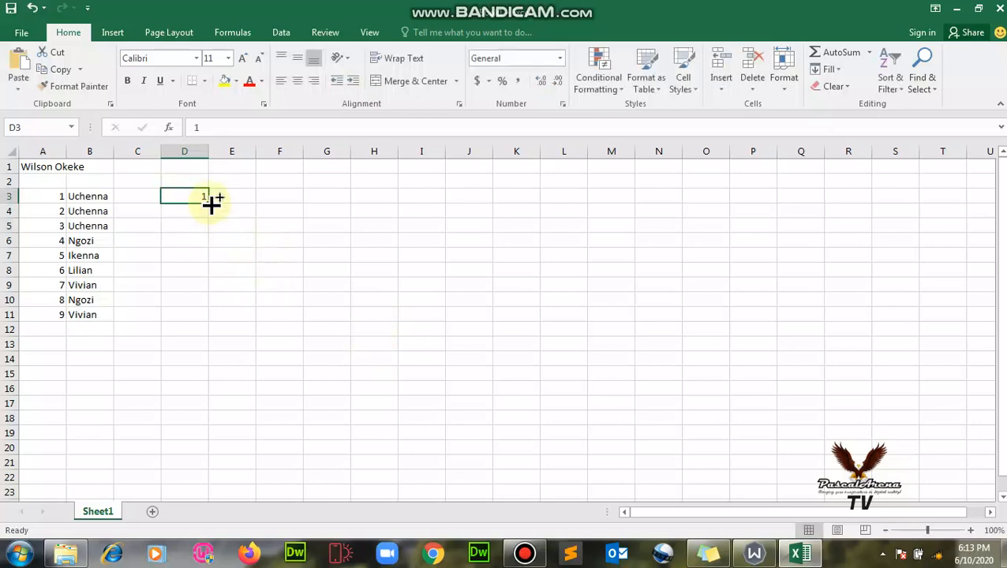
left_click_drag(210, 202, 213, 407)
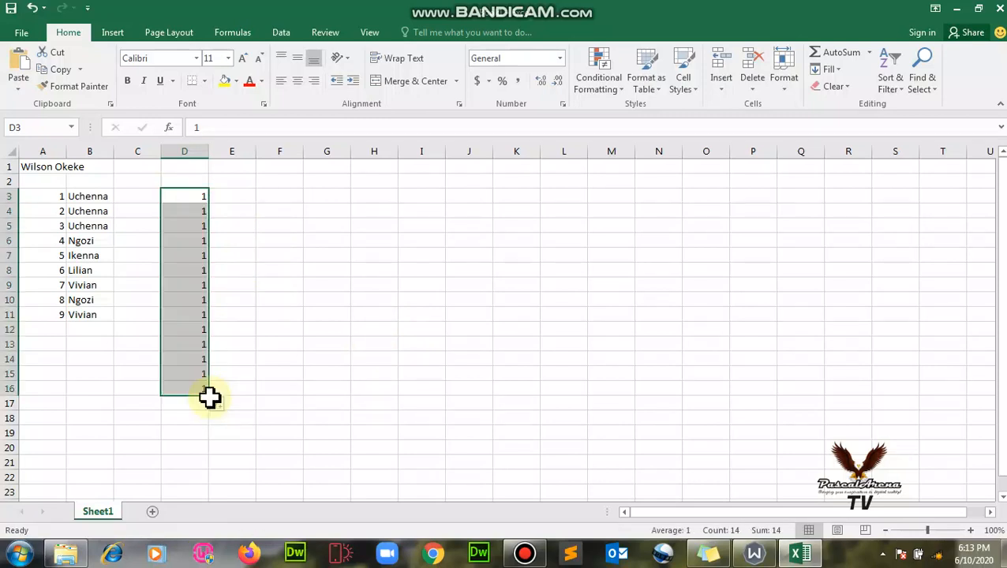
key("ctrl+z")
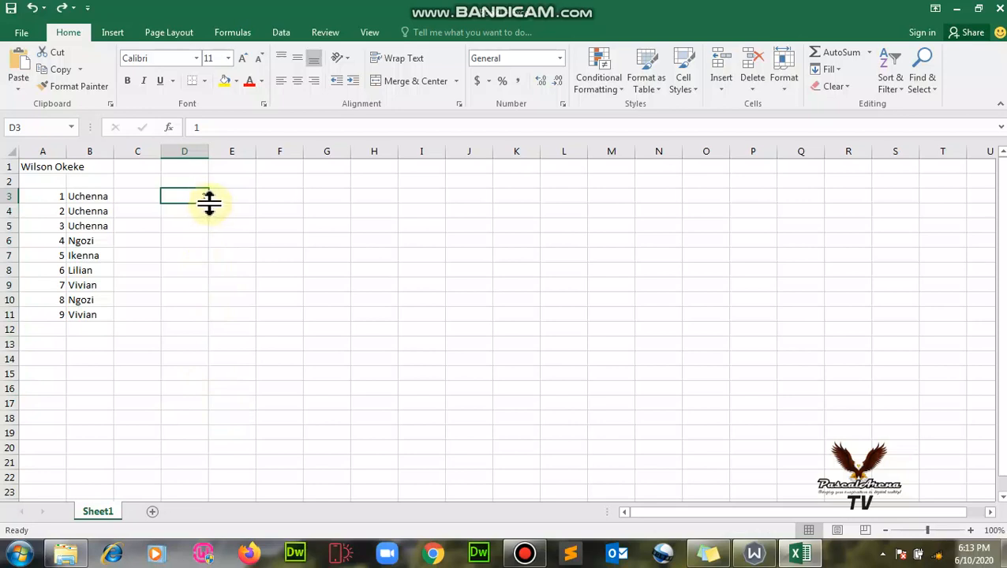
left_click_drag(212, 203, 214, 380)
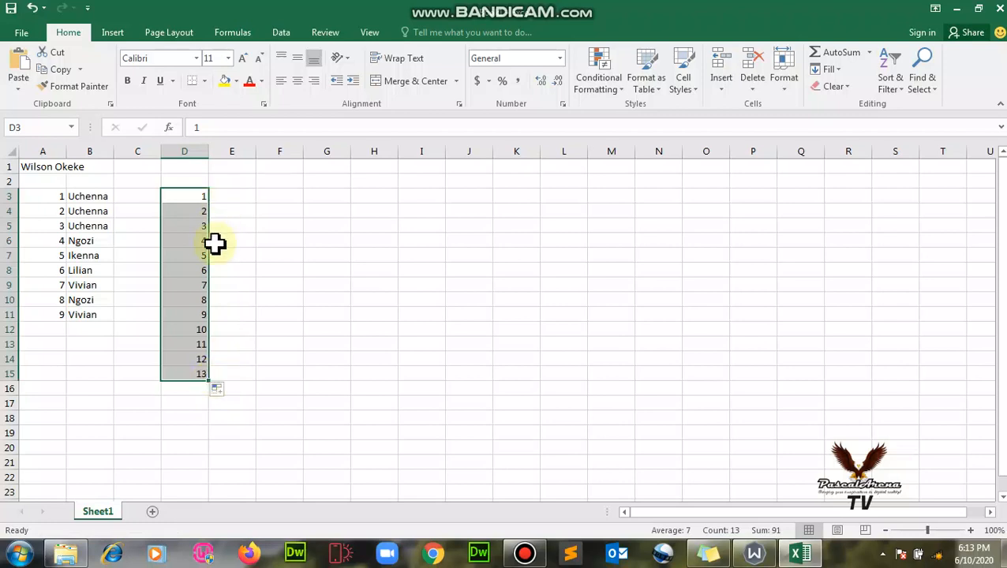
left_click(211, 213)
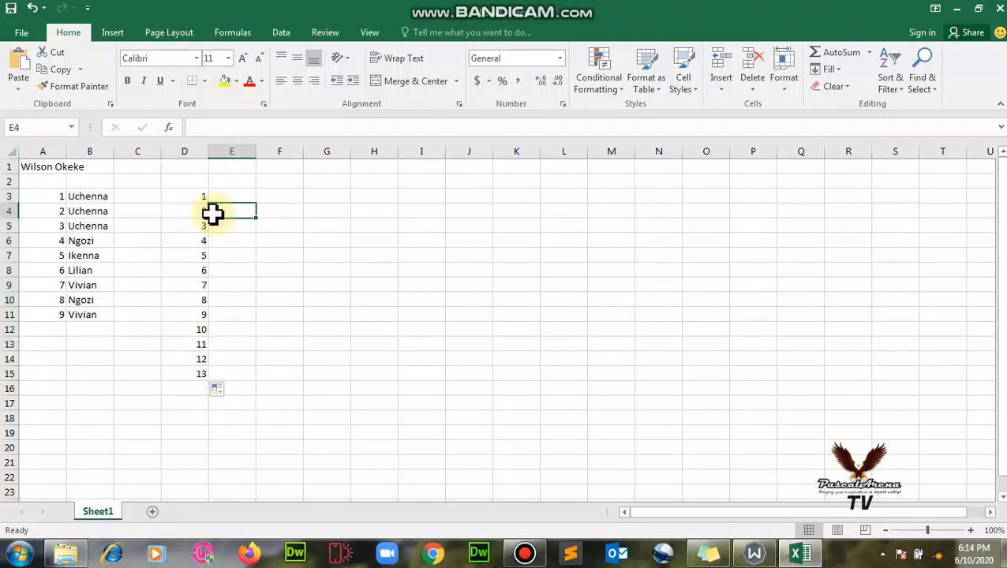
Enter 1 in E3 and extend it down column E into a 1–13 series.
left_click(196, 200)
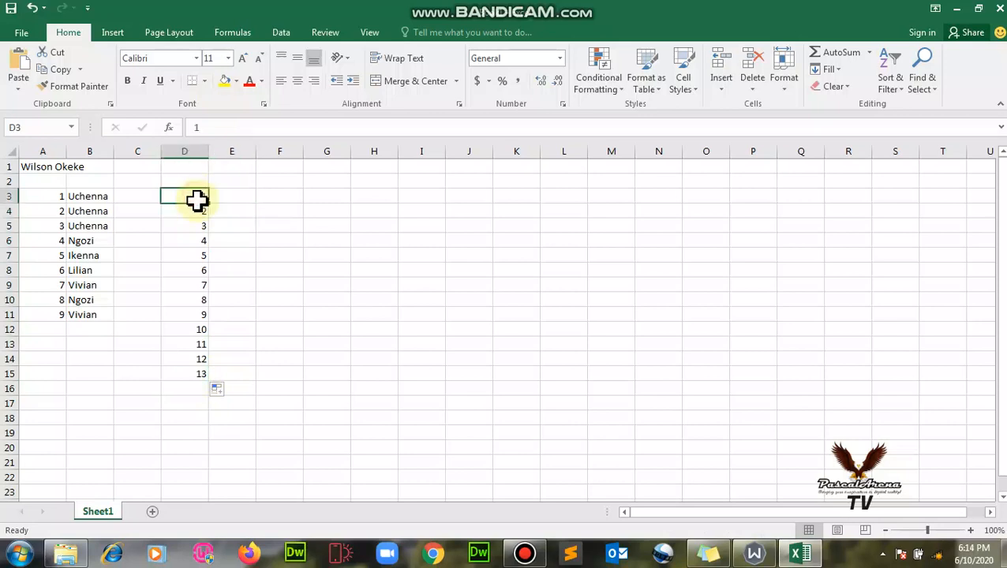
left_click(234, 200)
type("1")
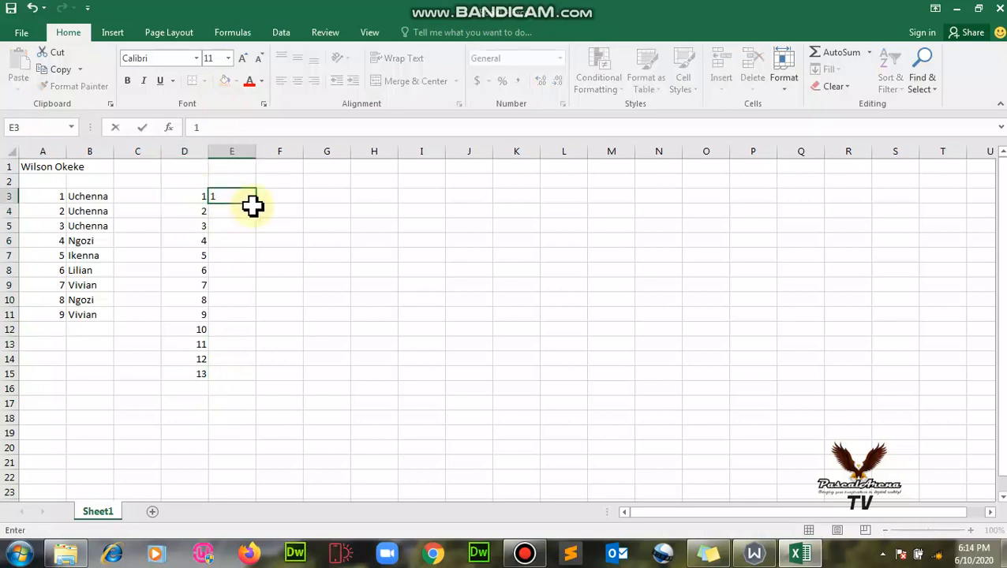
left_click(268, 228)
left_click(243, 199)
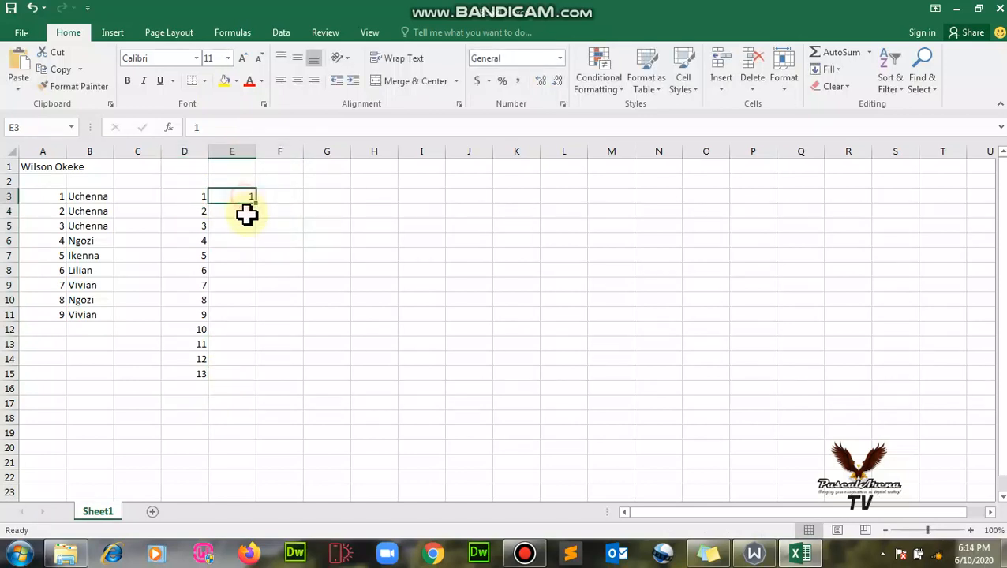
left_click_drag(258, 203, 273, 384)
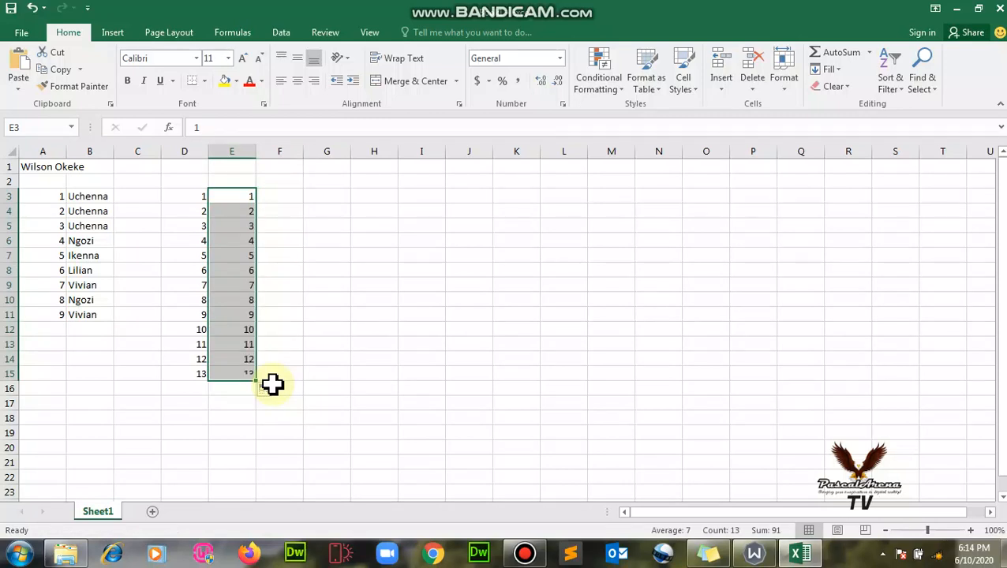
left_click(280, 199)
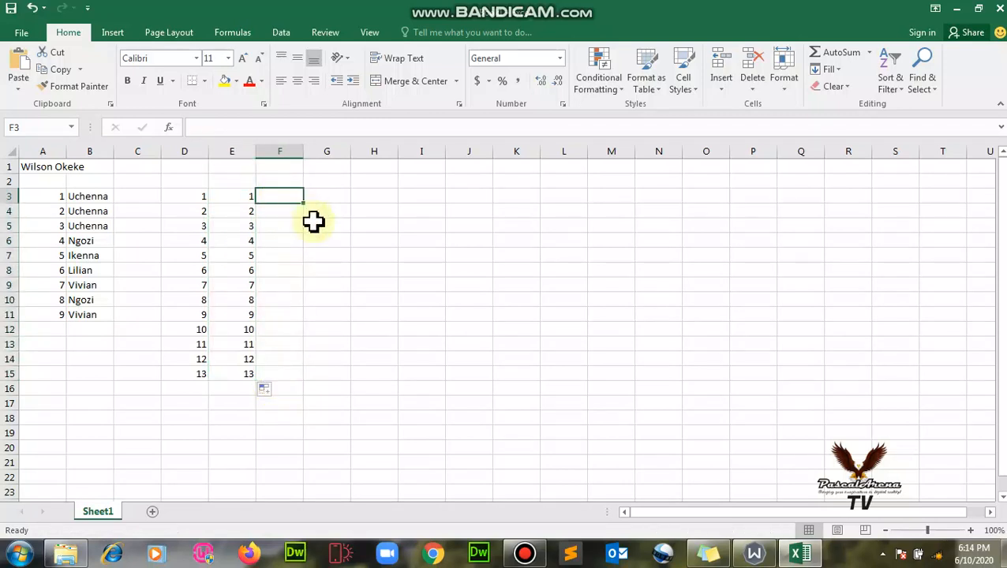
Add a 1–14 series down column G, then erase everything in A3:H20.
left_click(337, 196)
type("1")
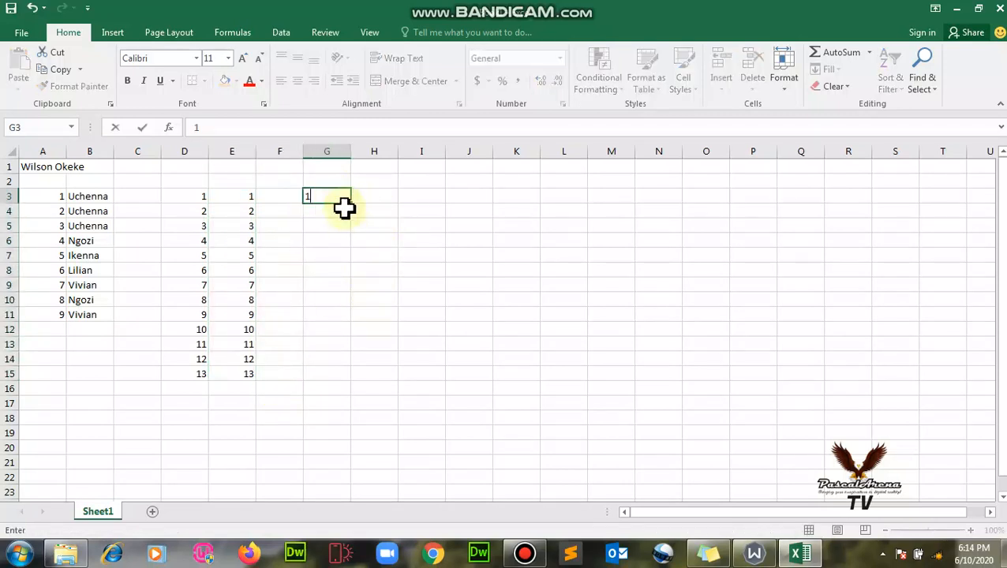
left_click(353, 224)
left_click(340, 201)
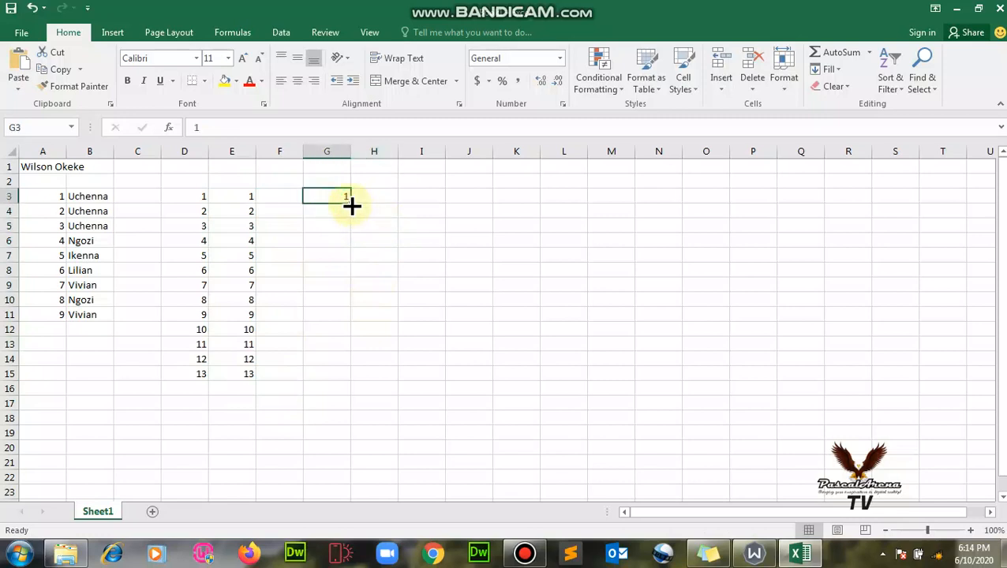
left_click_drag(353, 206, 348, 402)
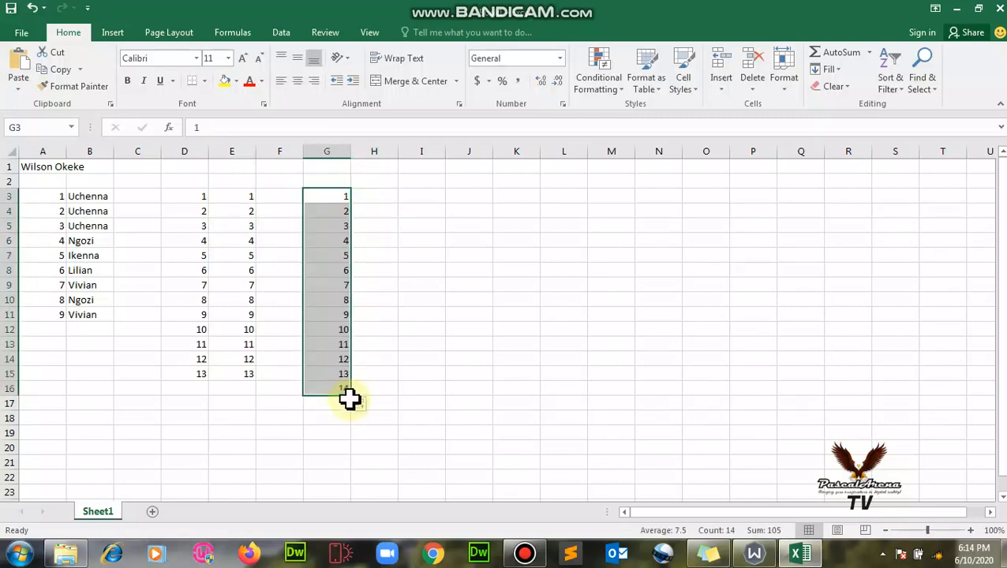
left_click(391, 299)
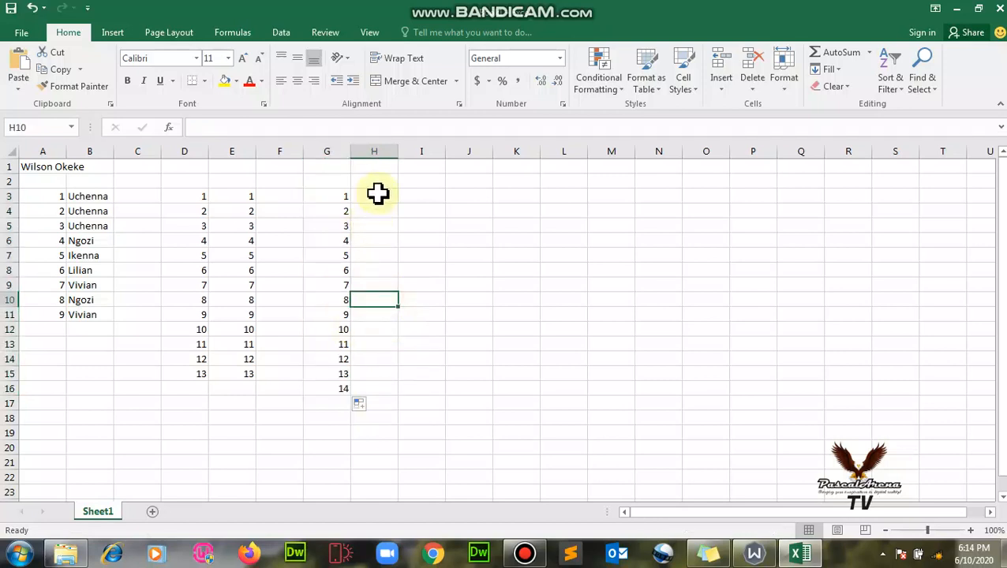
left_click_drag(376, 195, 61, 441)
key("Delete")
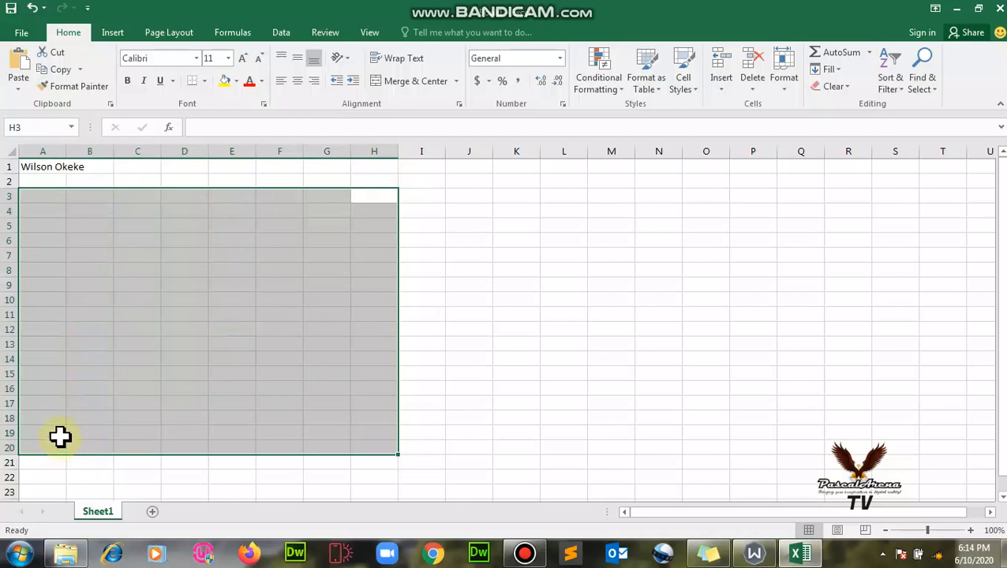
Delete the remaining heading text from cell A1, leaving the sheet blank.
left_click(140, 284)
left_click(69, 168)
left_click(45, 168)
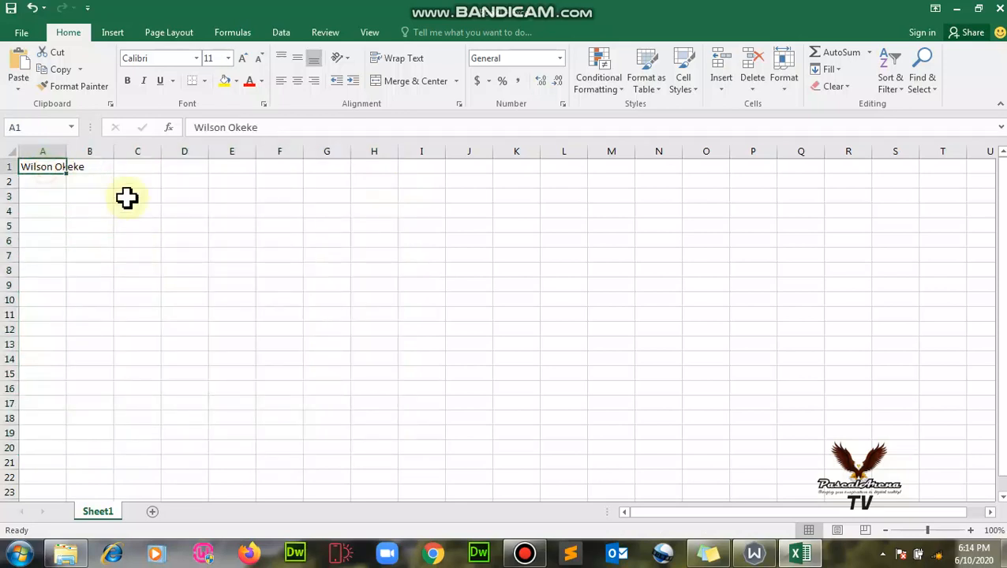
key("Delete")
left_click(177, 235)
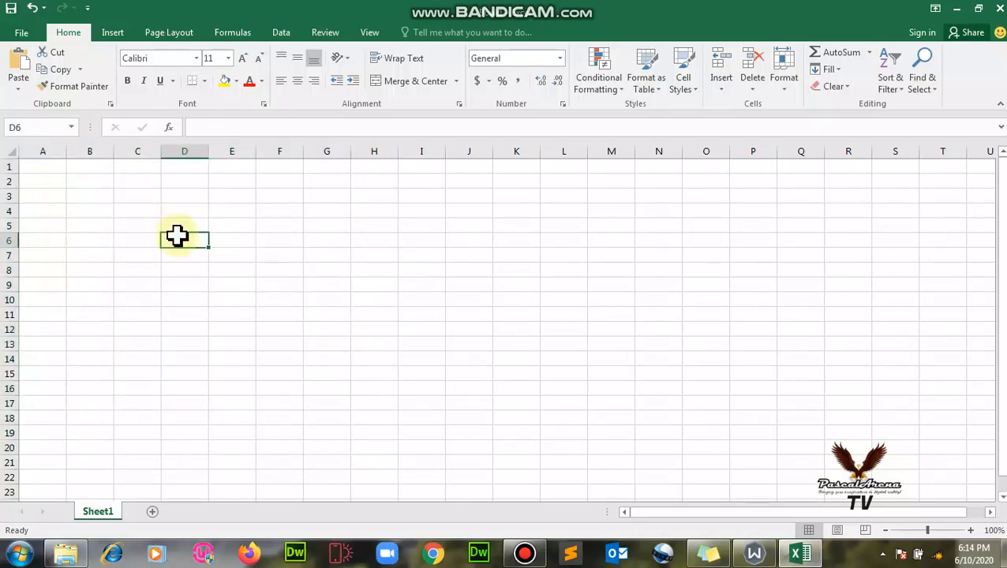
left_click(135, 238)
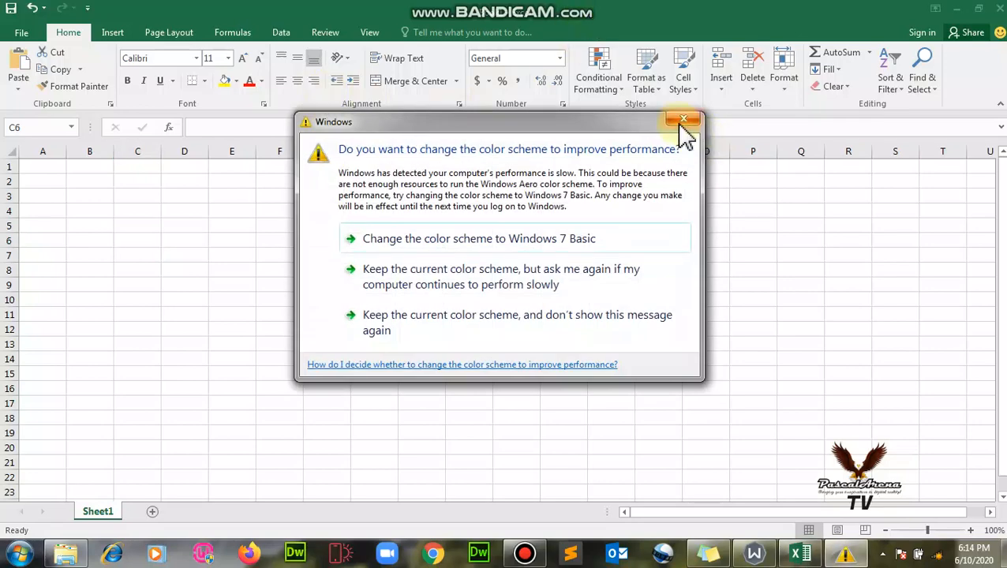
Close the Windows colour-scheme performance warning dialog.
left_click(682, 122)
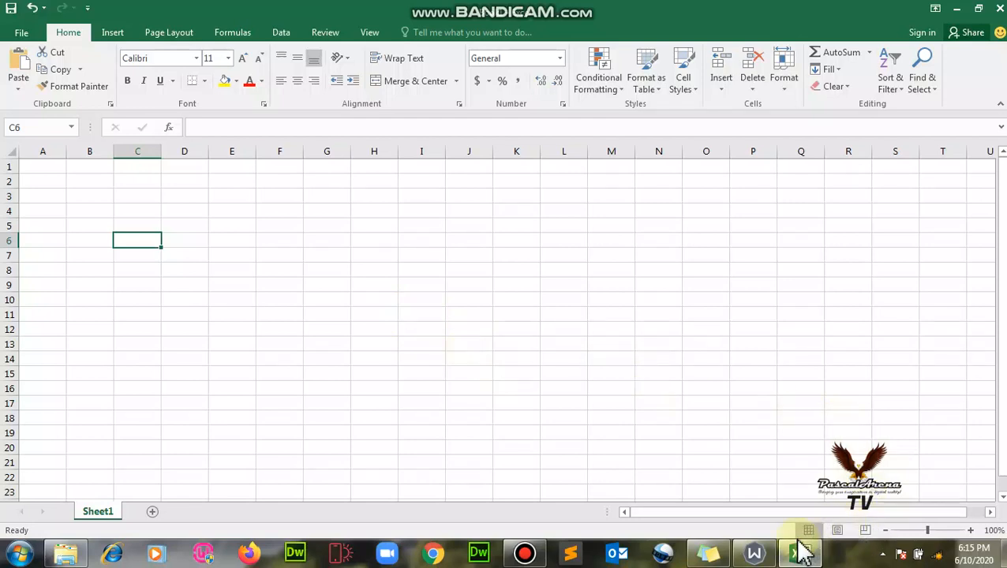
Switch the worksheet to Page Layout view.
left_click(838, 530)
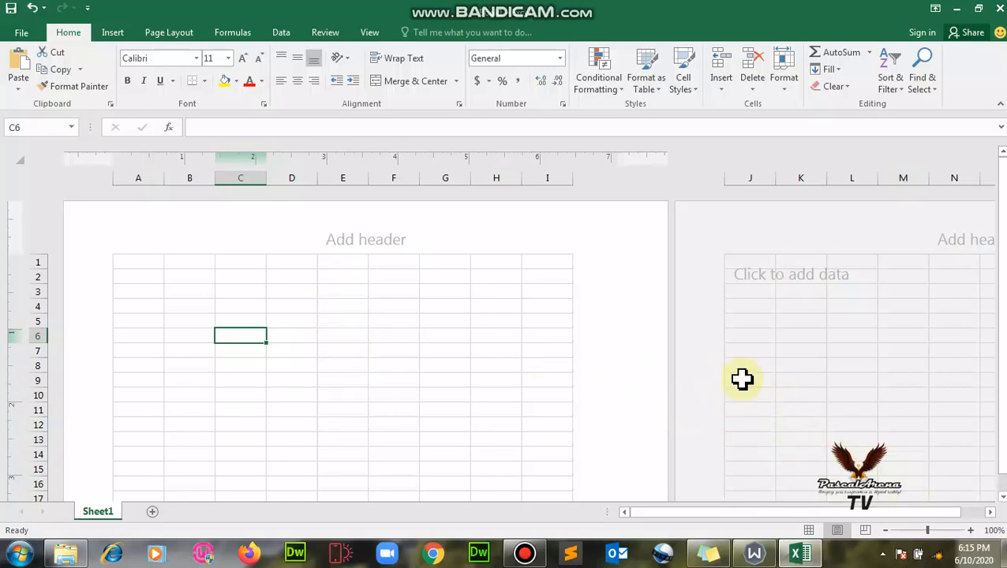
left_click_drag(1003, 243, 1001, 320)
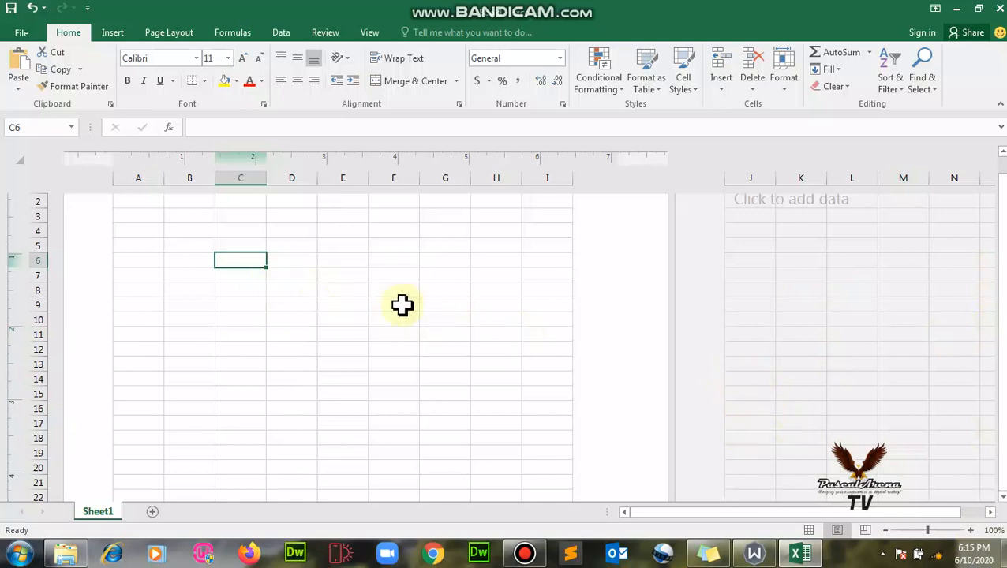
scroll(404, 308, "up", 1)
Enter GIRLS GRAMMAR SCHOOL in A1 and S.S.2 CLASS LIST in A2.
left_click(156, 264)
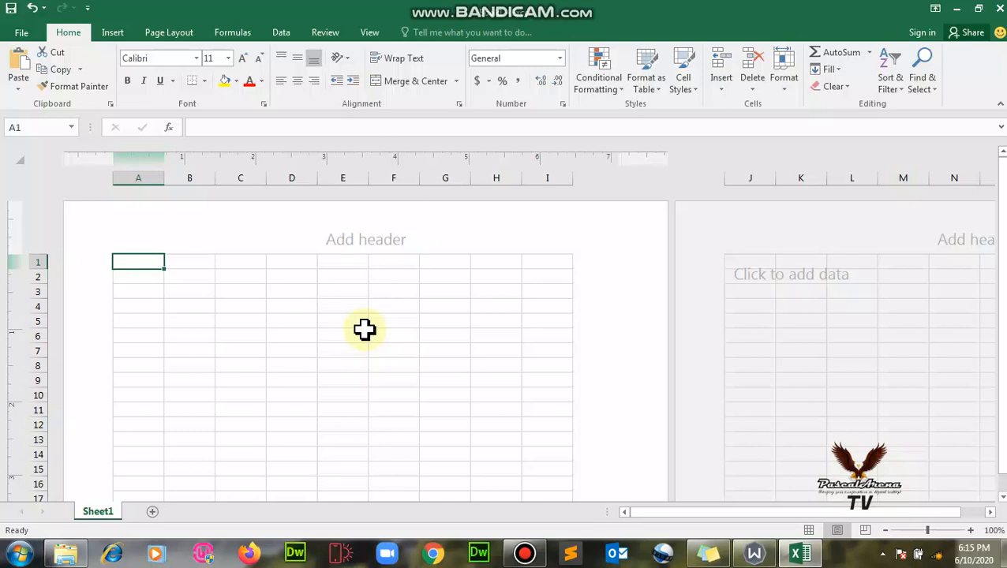
type("GIRL")
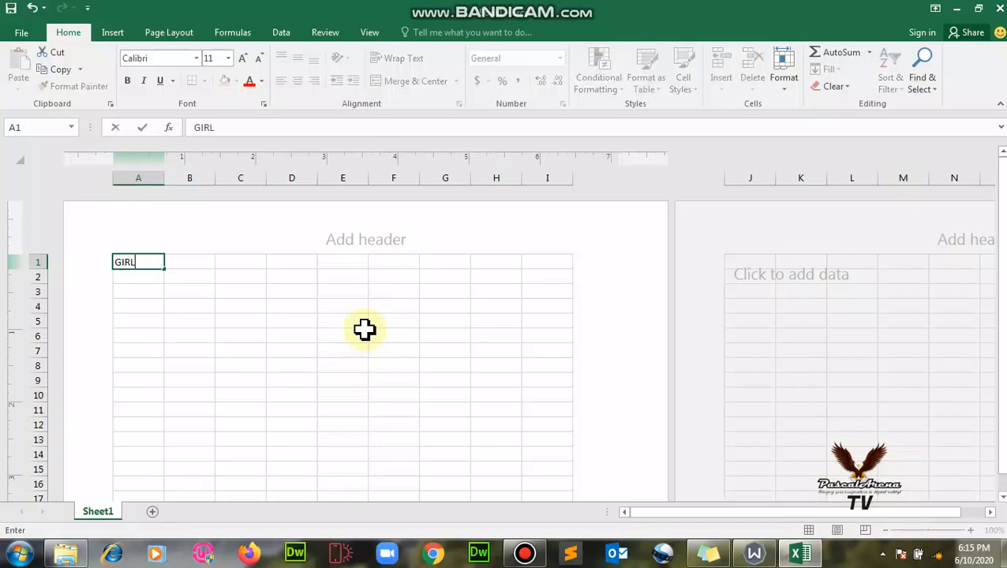
type("S GRAMMA")
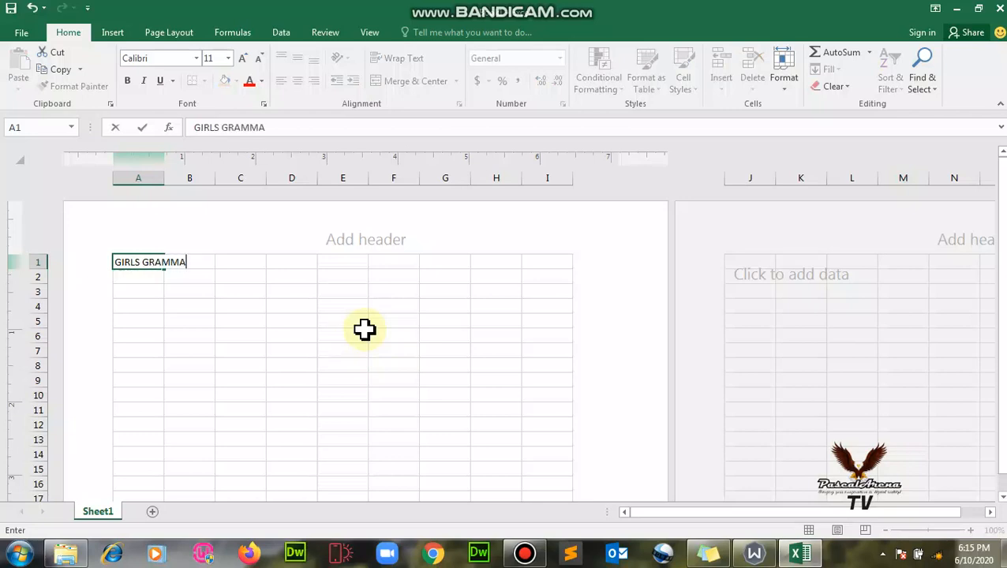
type("R SCHOOL")
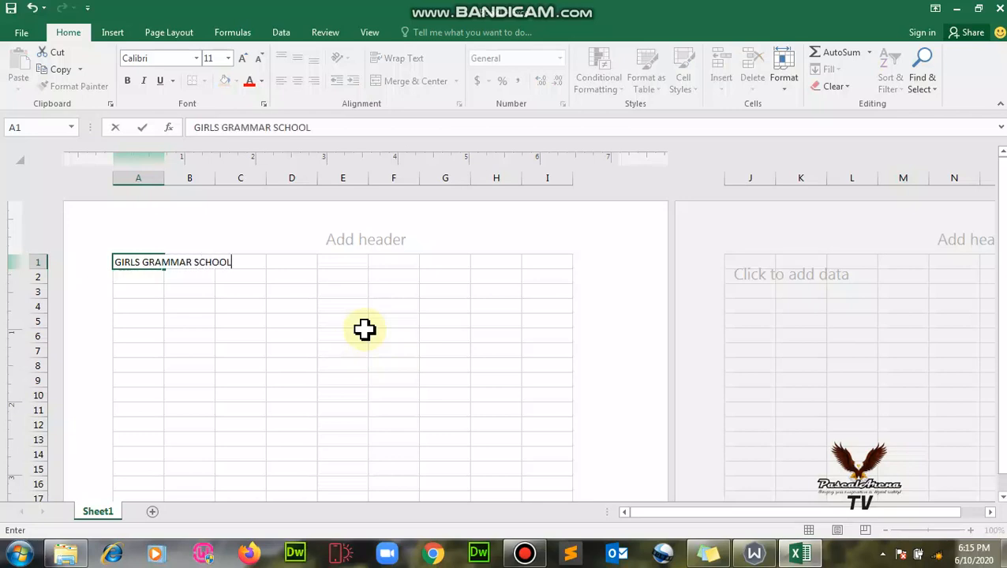
left_click(130, 280)
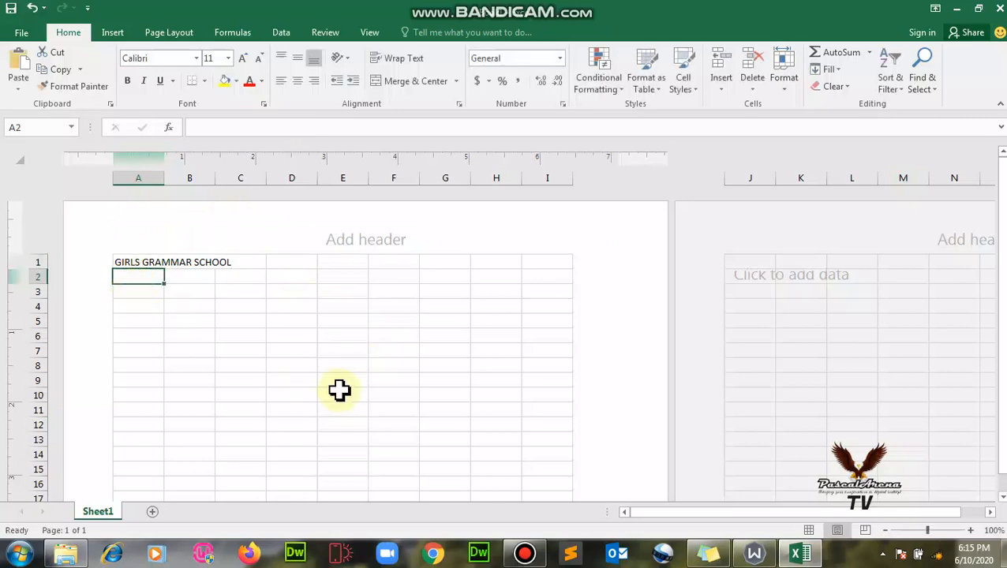
type("SE")
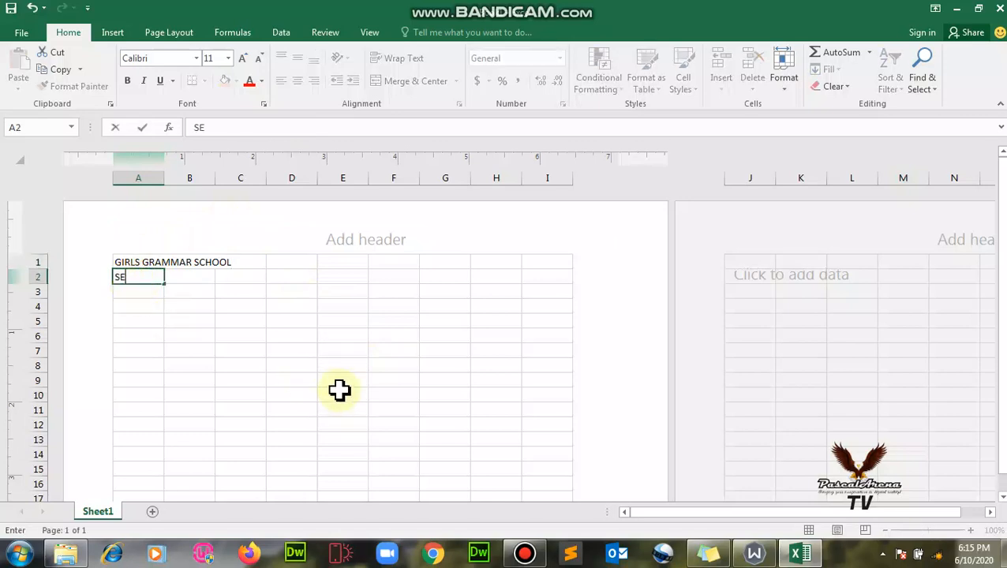
type(".S.2 ACADEMIC PE")
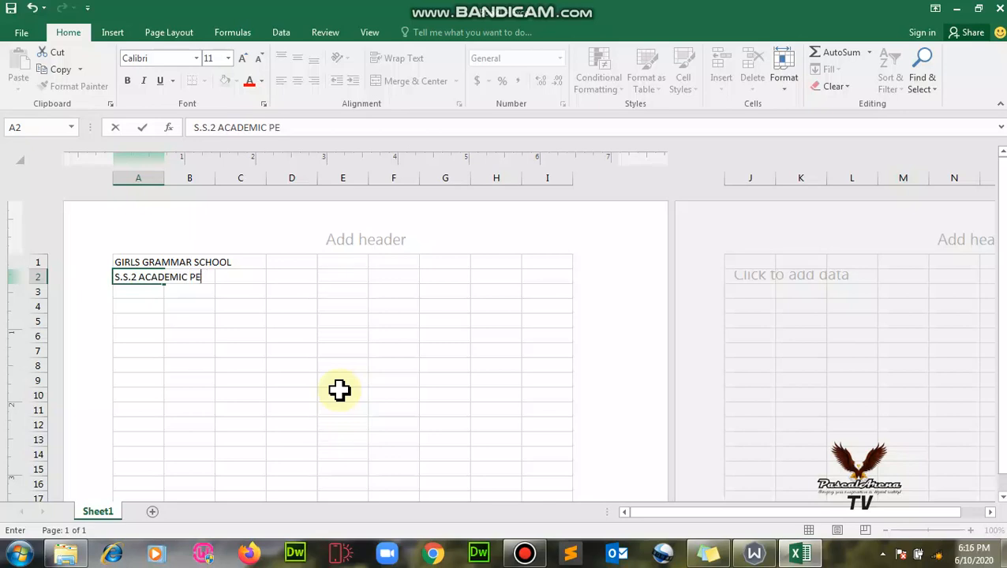
key("BackSpace")
key("BackSpace")
key("BackSpace")
key("BackSpace")
key("BackSpace")
key("BackSpace")
key("BackSpace")
key("BackSpace")
key("BackSpace")
key("BackSpace")
key("BackSpace")
key("BackSpace")
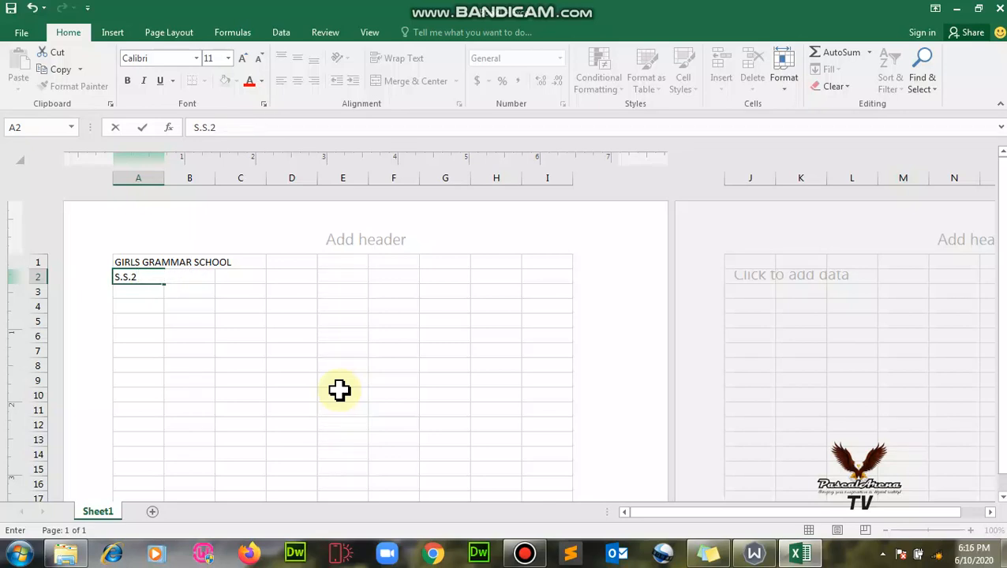
type("CLASS LIST")
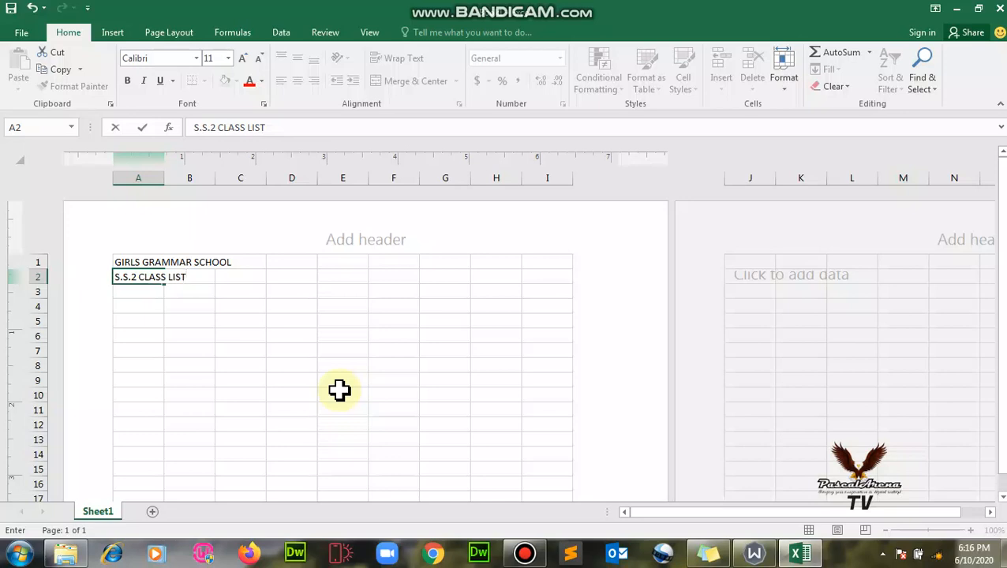
left_click(153, 302)
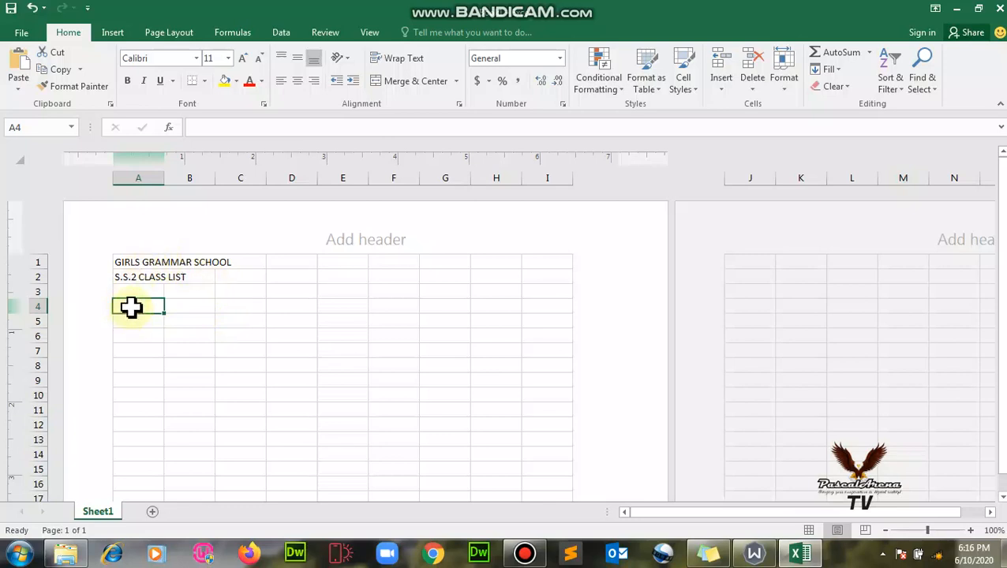
Enter the headings S/N in A4 and NAMES OF STUDENT in B4.
type("S/N")
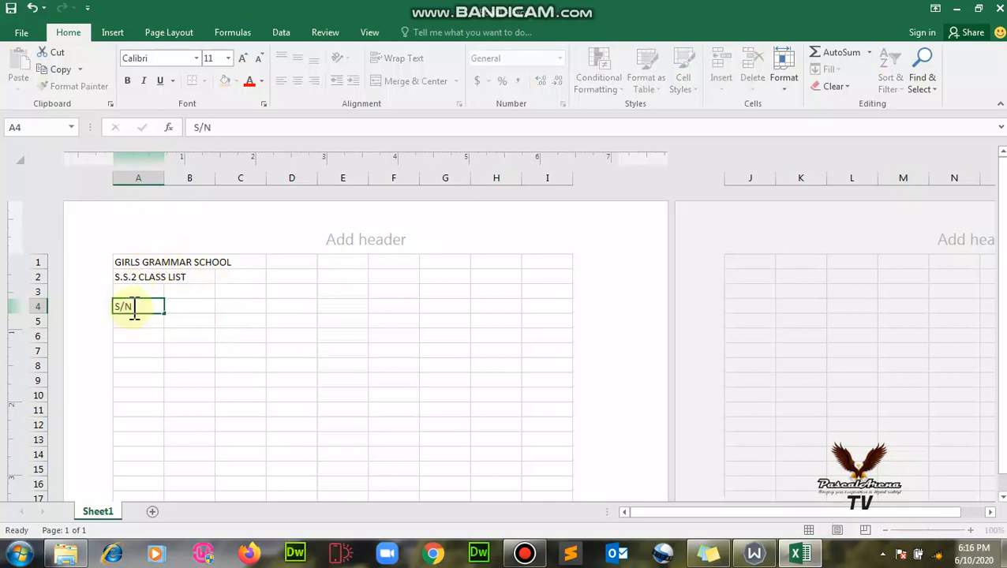
key("Tab")
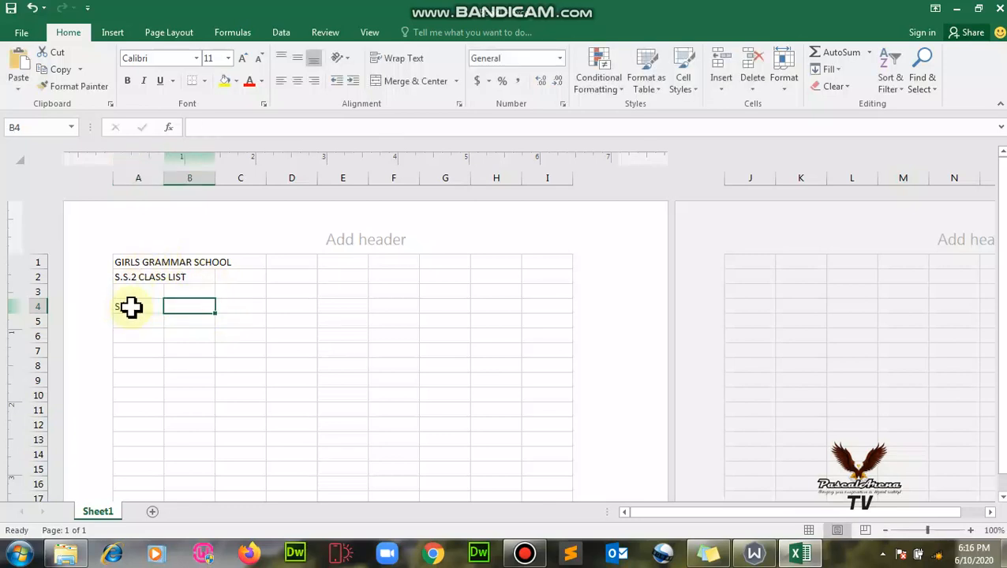
type("NAMES ")
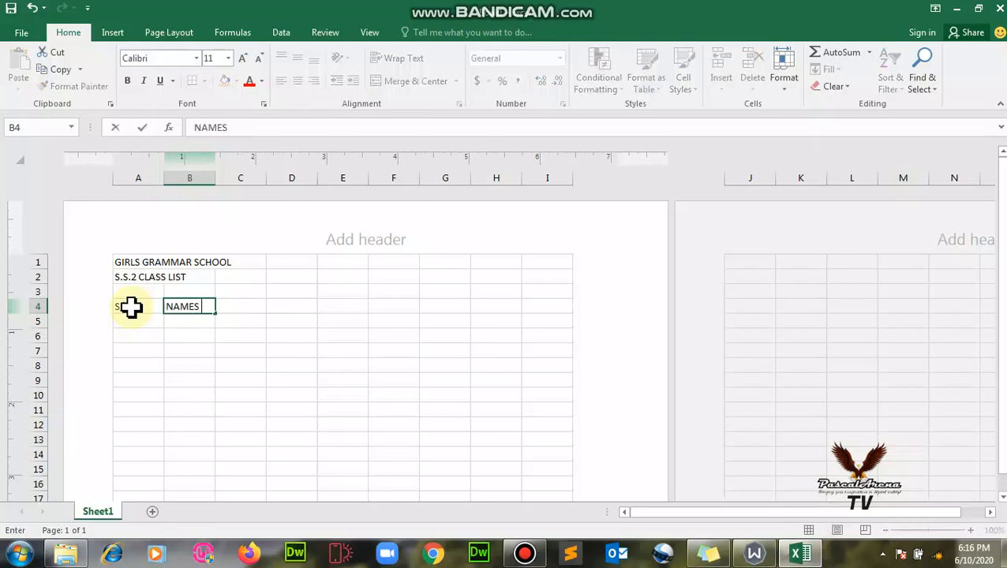
type("OF STUDENT")
key("ctrl+Return")
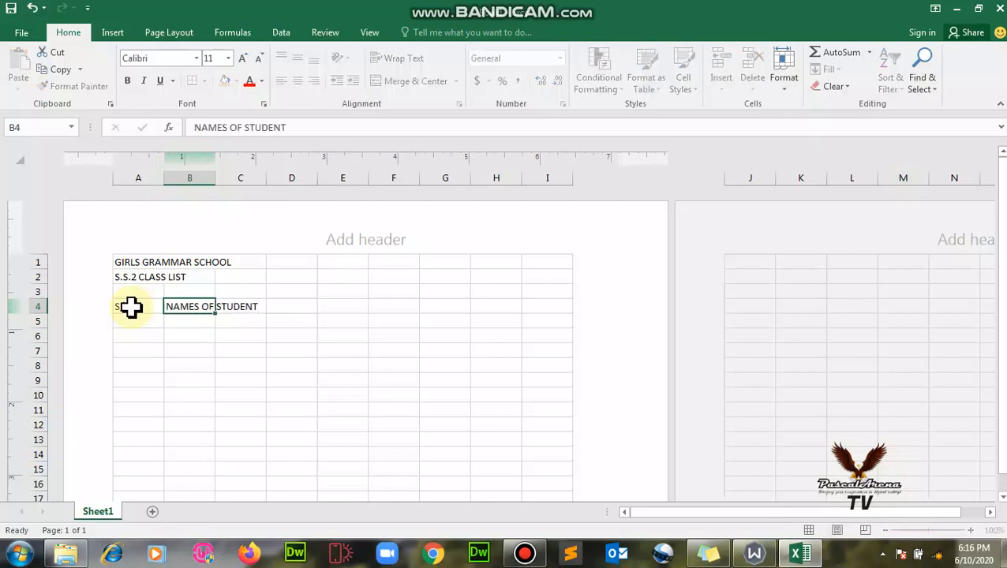
key("Tab")
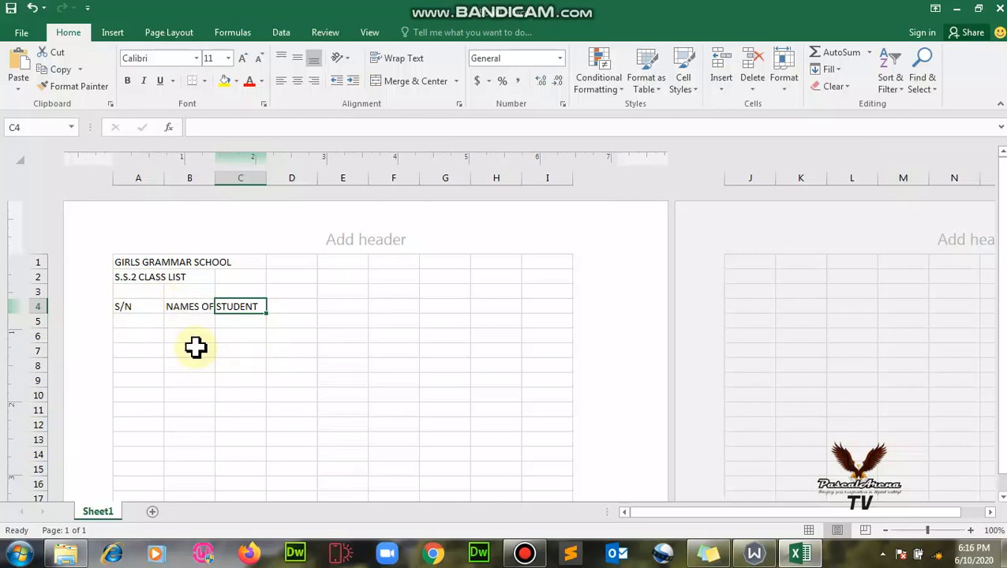
left_click(195, 306)
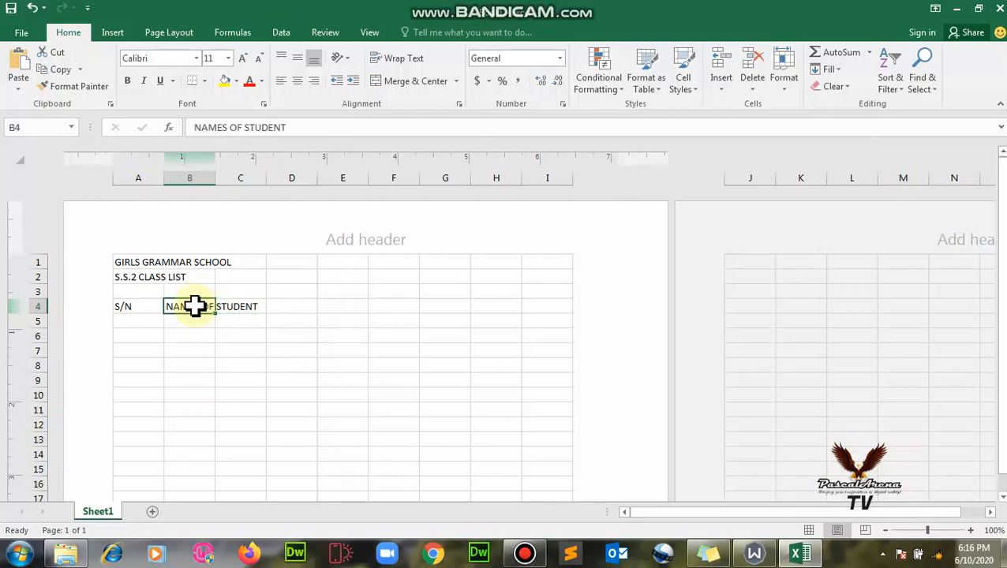
left_click(229, 306)
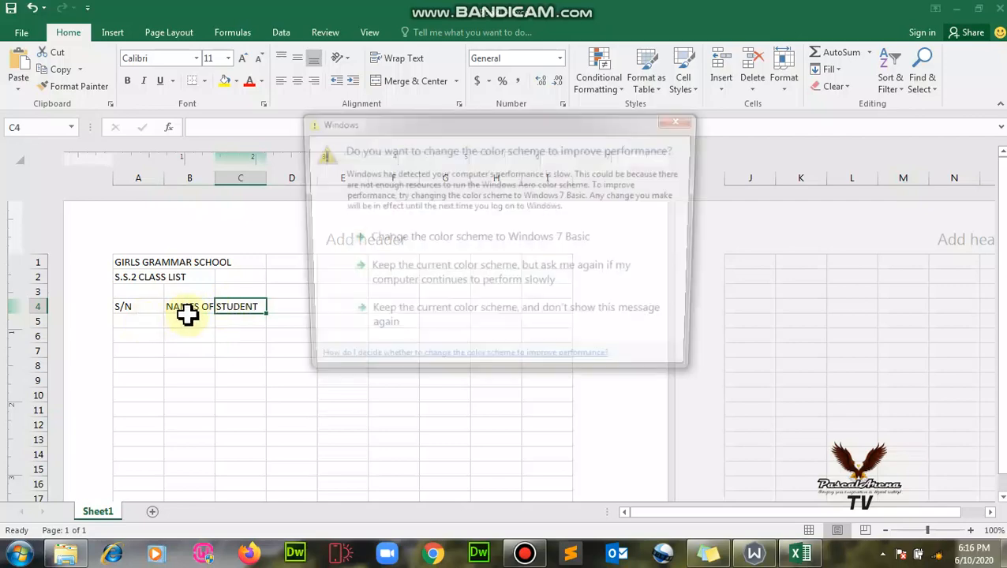
Dismiss the Windows warning and enter GENDER, PHONE and DATE OF BIRTH in C4:E4.
left_click(690, 120)
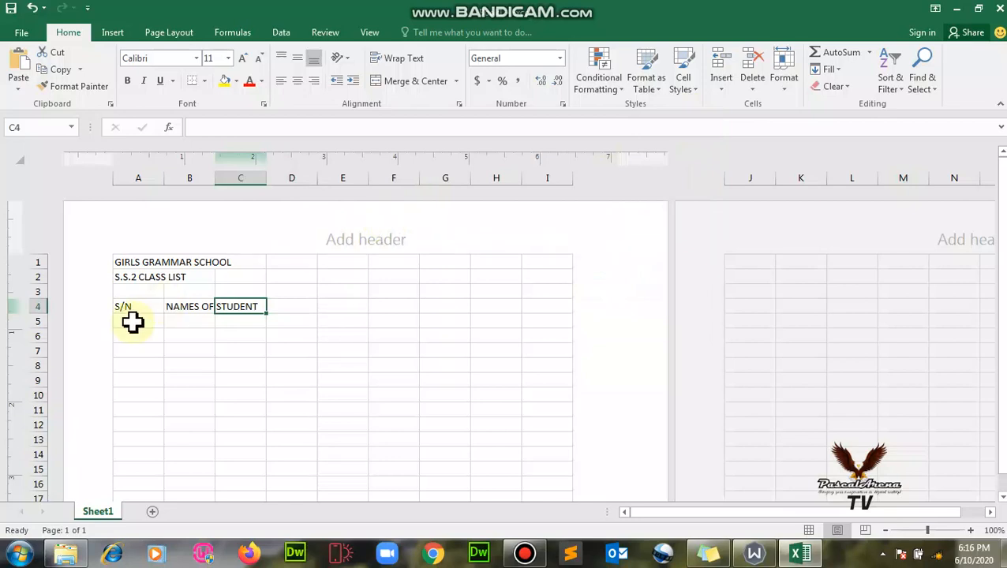
type("GENDER")
key("Tab")
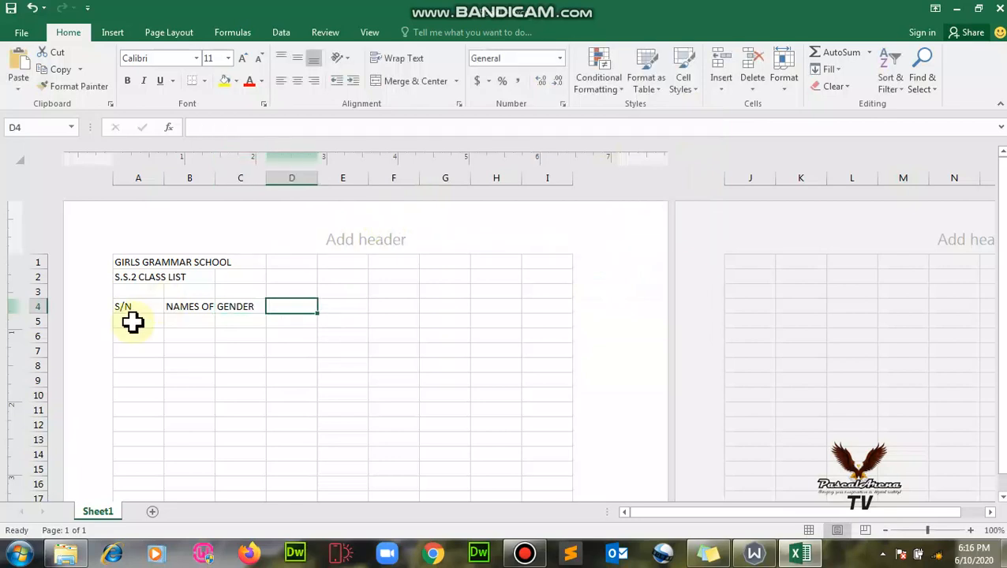
type("PHONE")
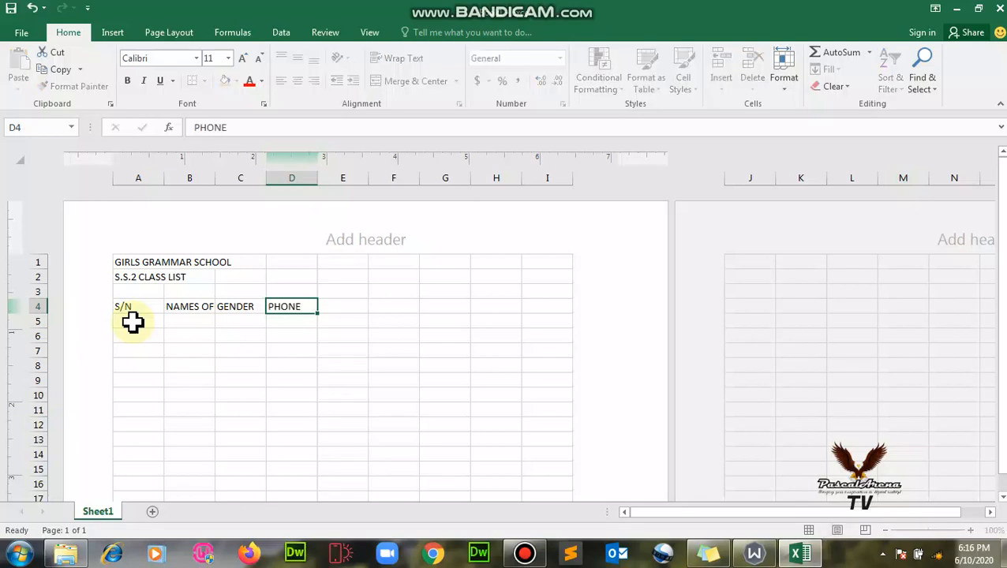
key("Tab")
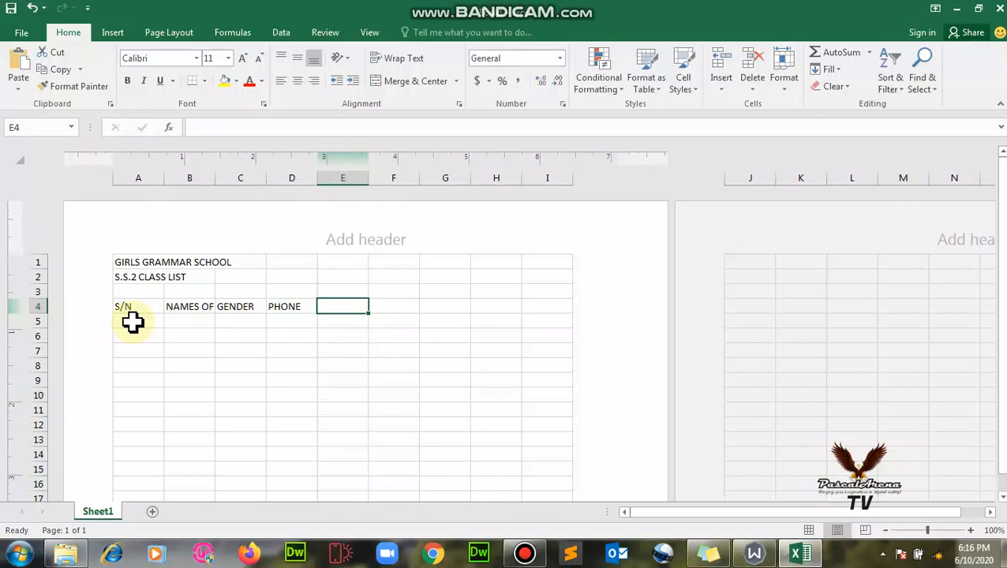
type("DATE OF BI")
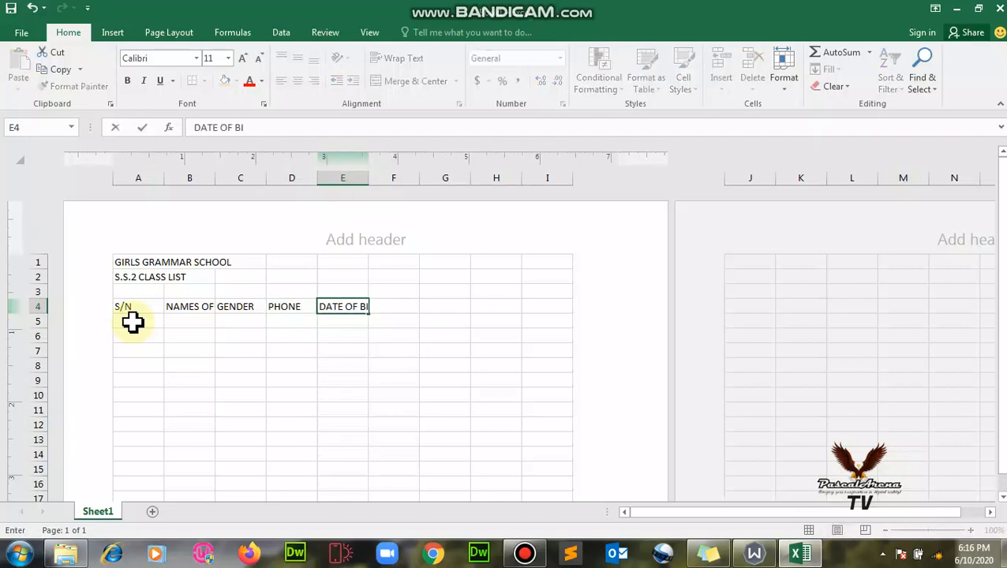
type("RTH")
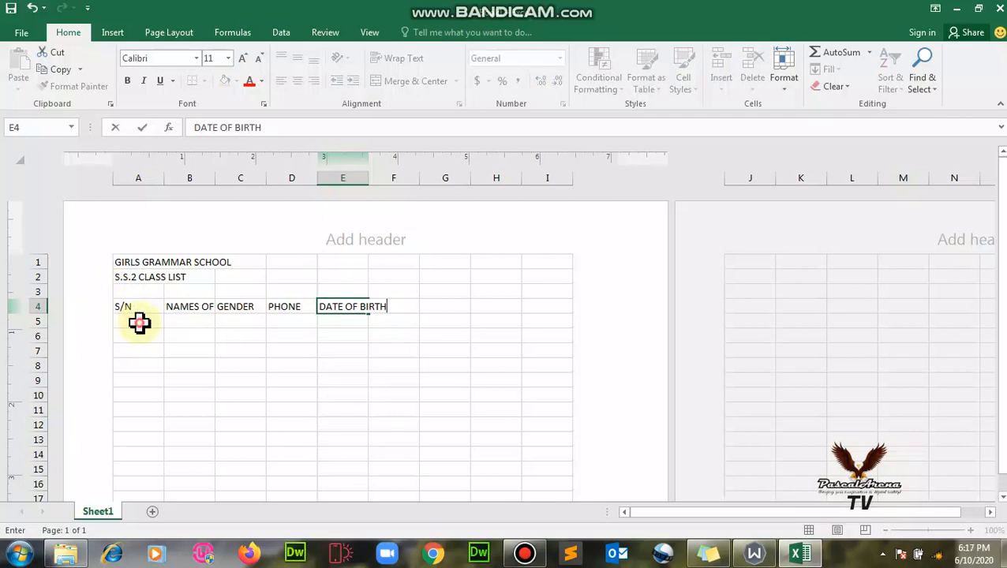
left_click(139, 322)
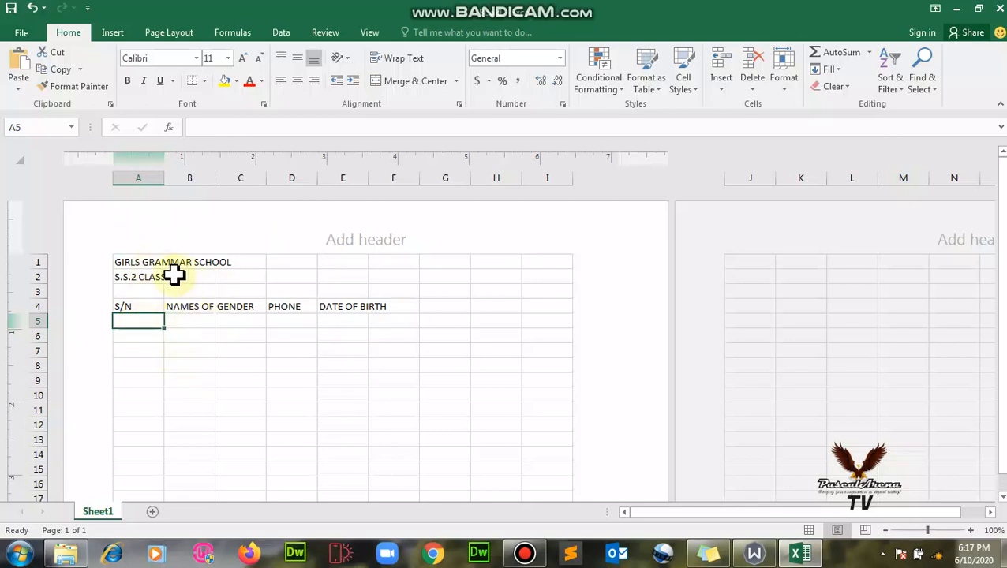
Narrow column A to fit S/N and widen column B to show NAMES OF STUDENT.
left_click(131, 262)
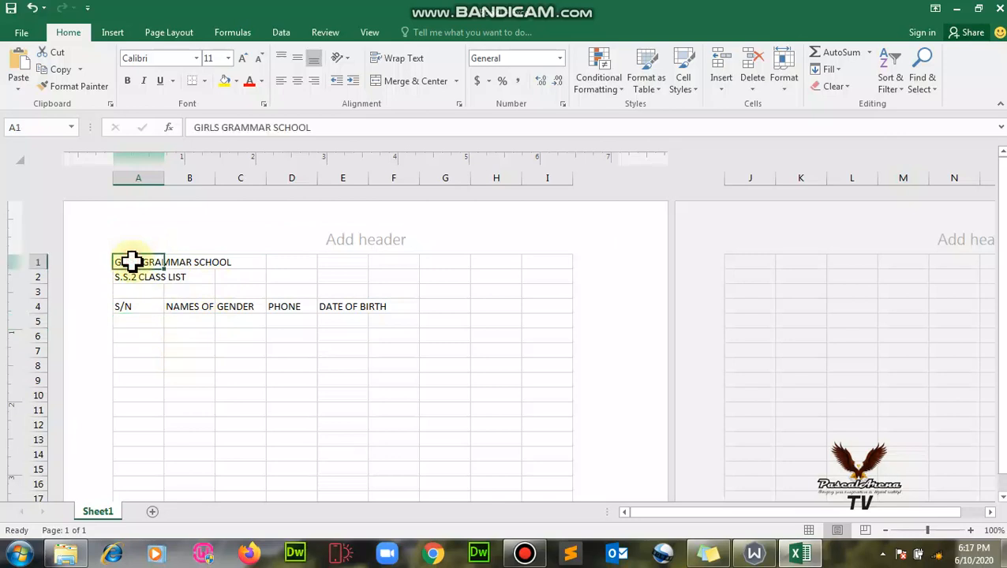
left_click(125, 308)
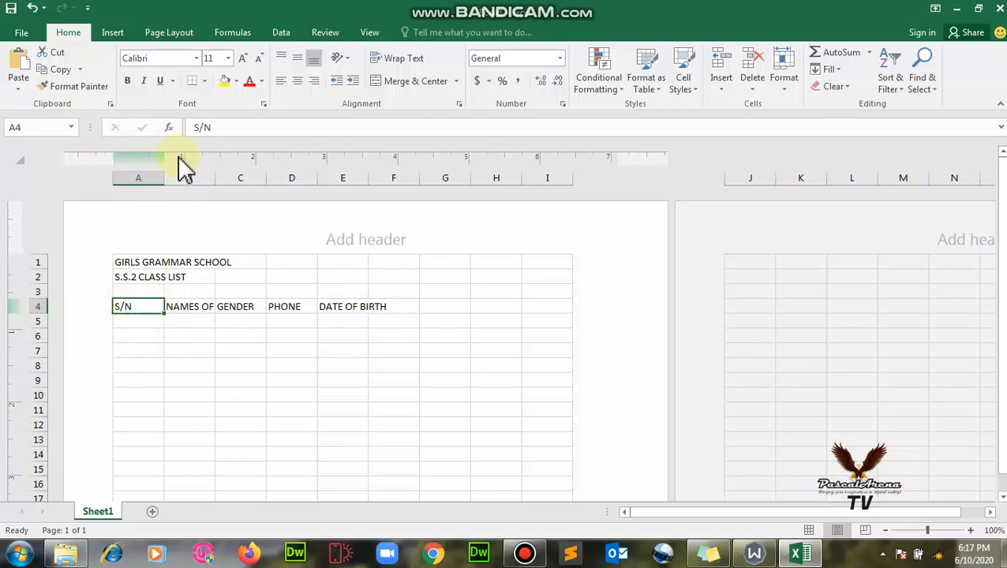
left_click_drag(164, 173, 139, 180)
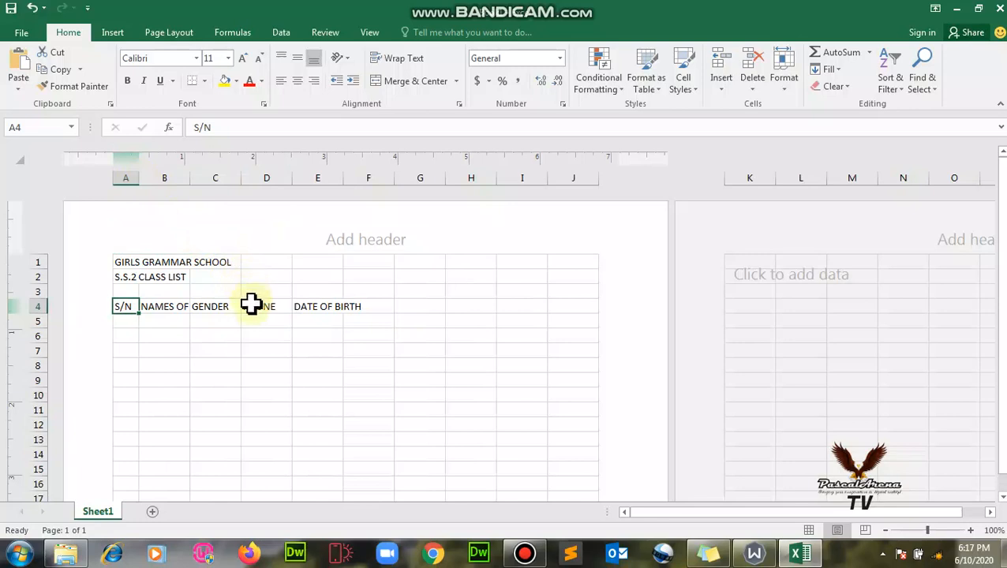
left_click(177, 312)
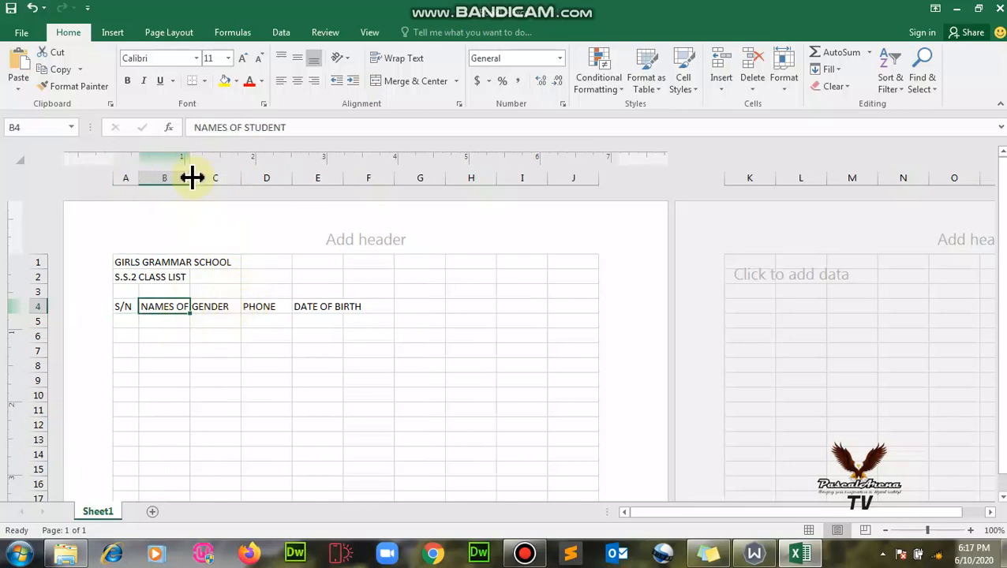
left_click_drag(192, 181, 581, 182)
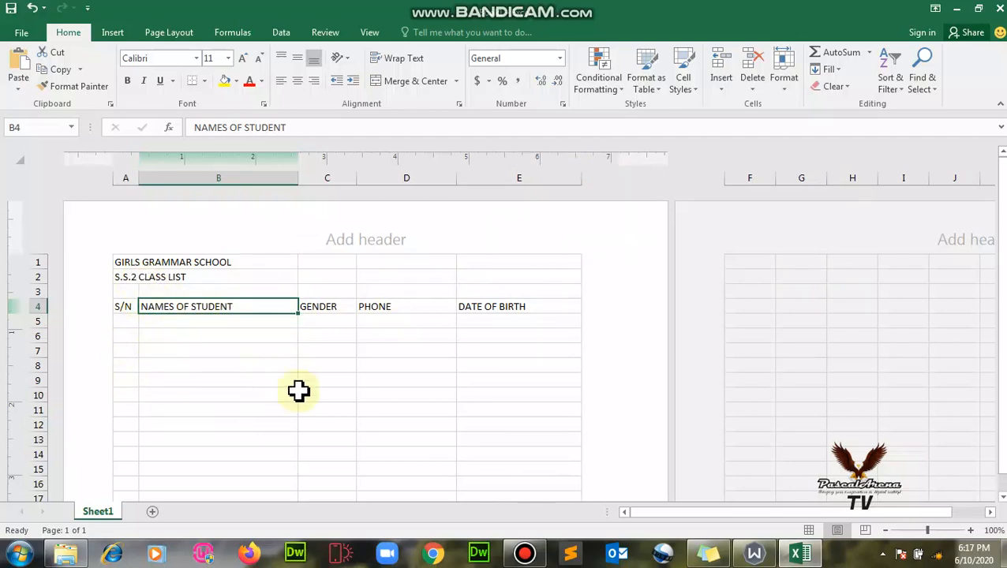
left_click(120, 262)
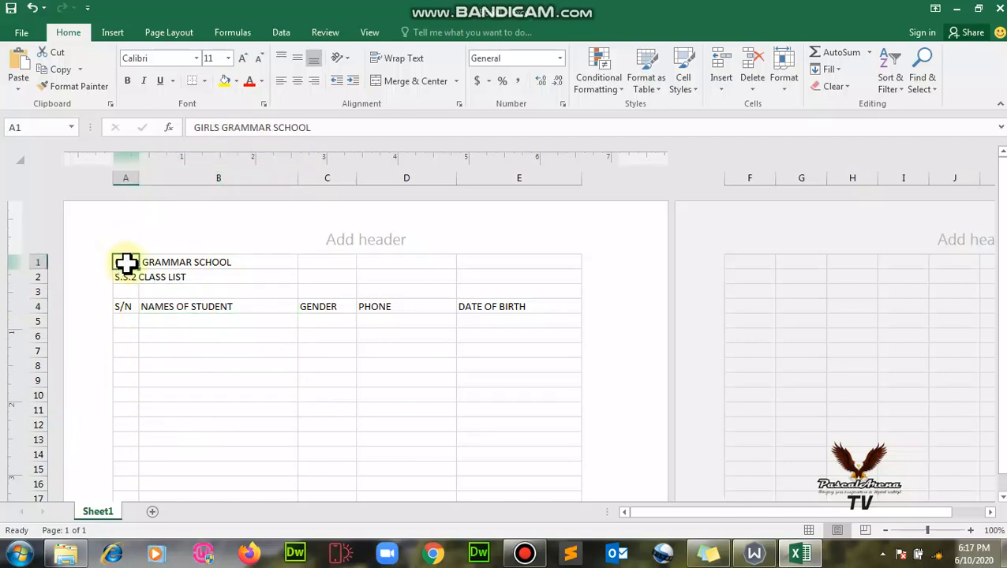
Merge and centre GIRLS GRAMMAR SCHOOL across A1:E1, bold at size 20.
left_click_drag(126, 264, 520, 266)
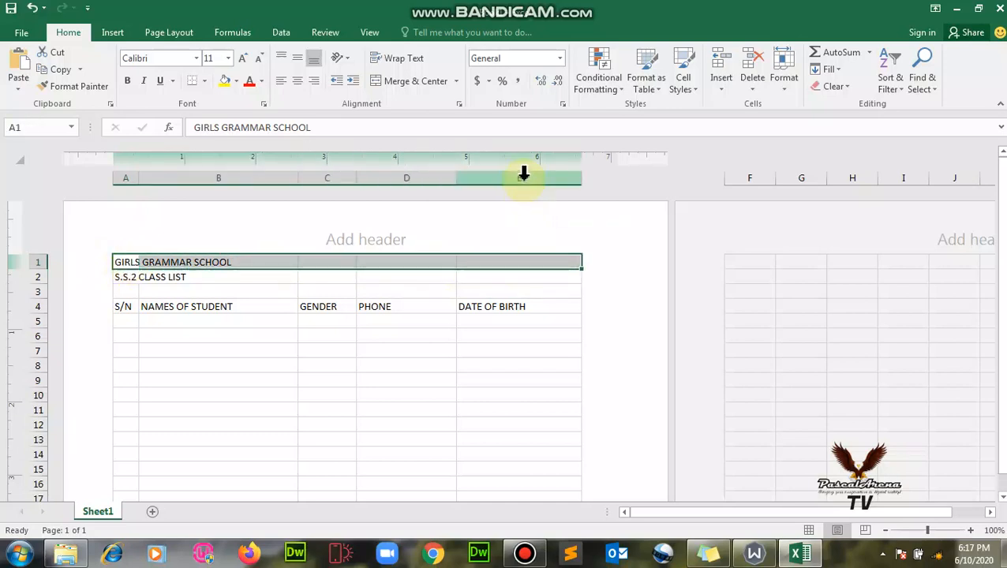
left_click(406, 84)
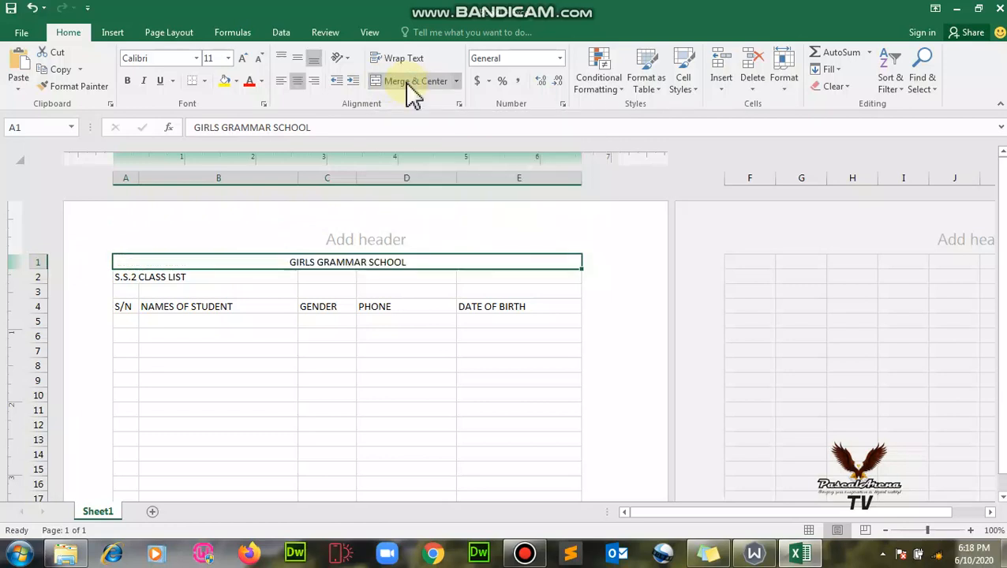
left_click(128, 79)
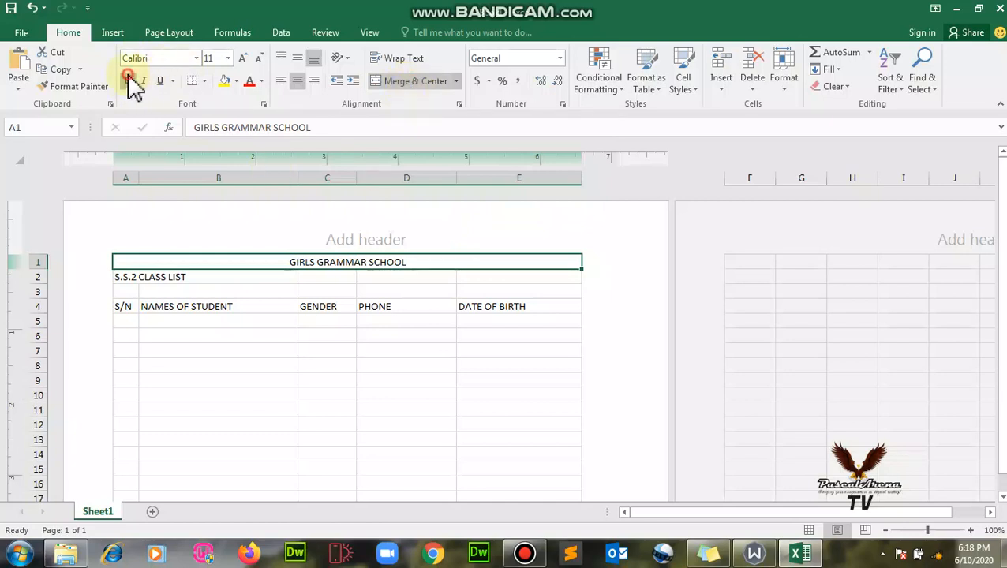
left_click(228, 59)
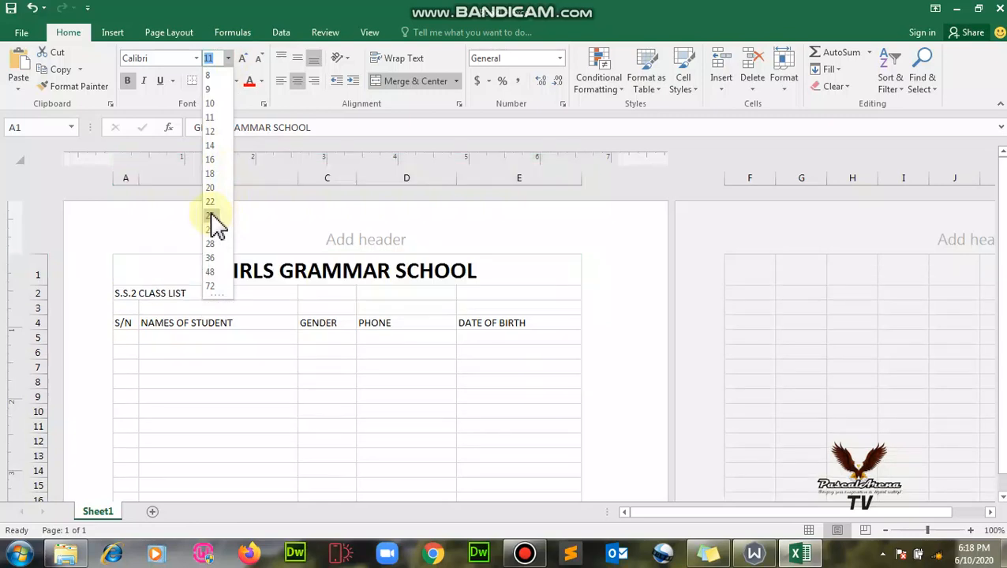
left_click(211, 188)
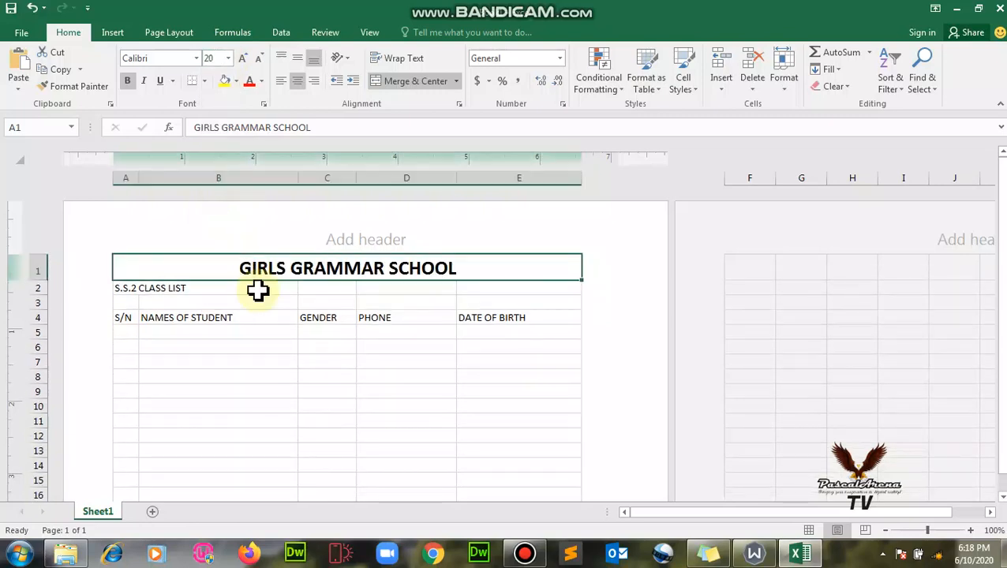
Merge and centre S.S.2 CLASS LIST across A2:E2, bold at size 18.
left_click(119, 288)
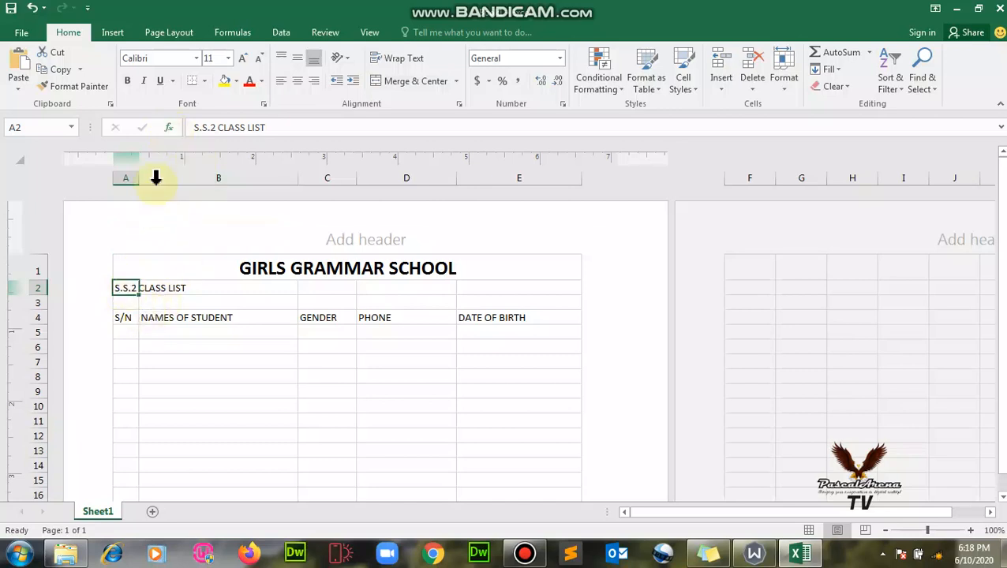
left_click_drag(126, 288, 562, 294)
left_click(399, 81)
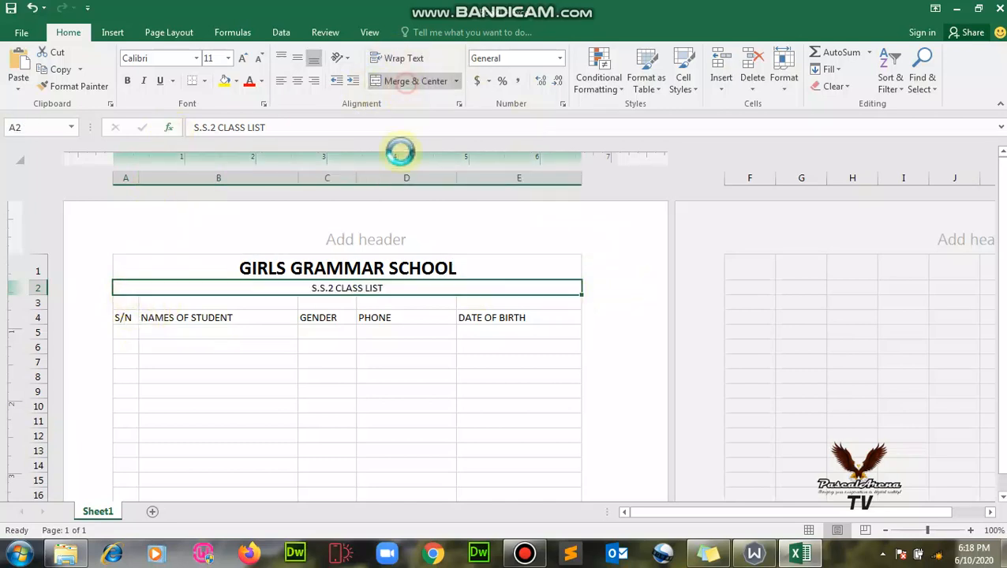
left_click(229, 59)
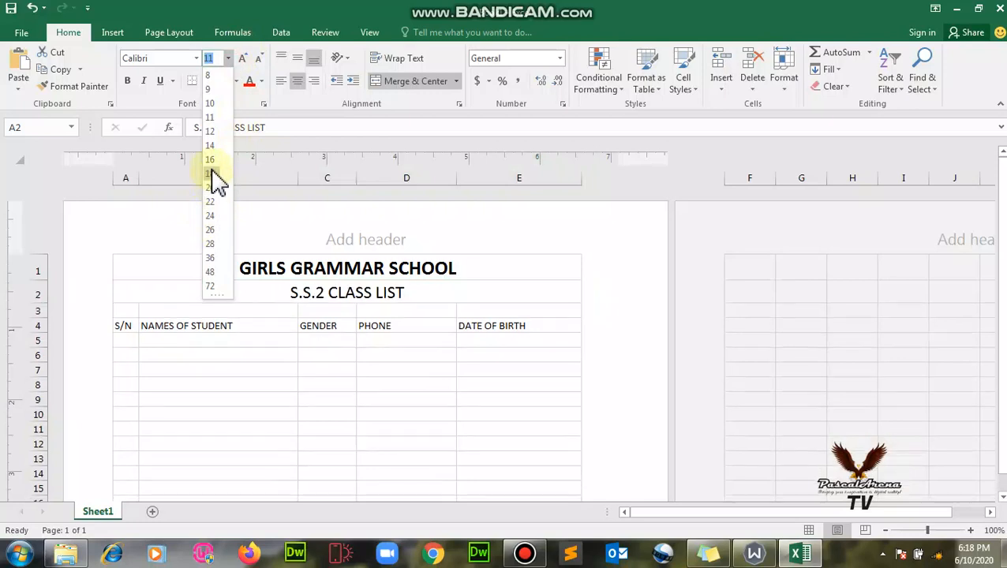
left_click(211, 173)
left_click(127, 80)
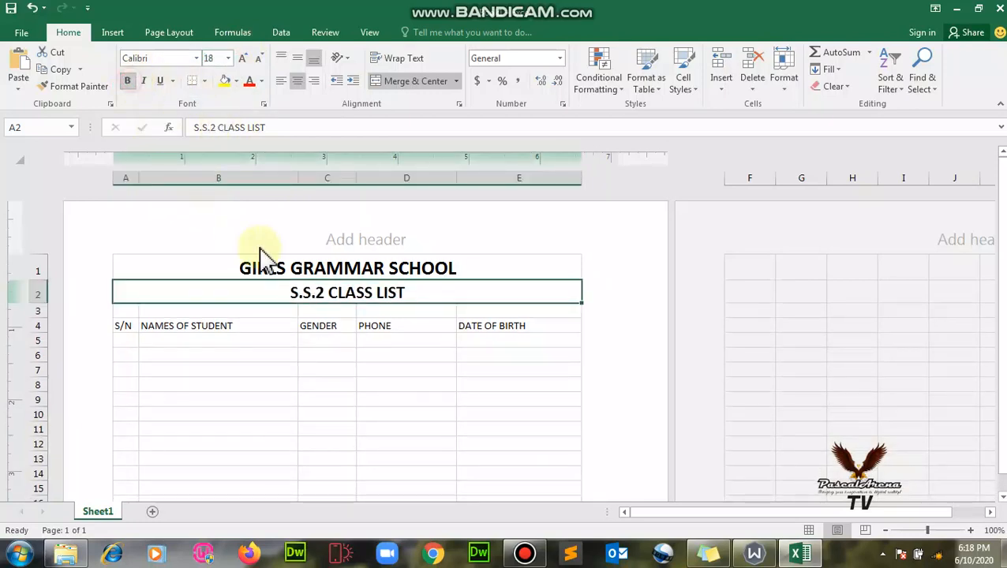
left_click(325, 312)
scroll(418, 267, "down", 2)
scroll(411, 286, "up", 2)
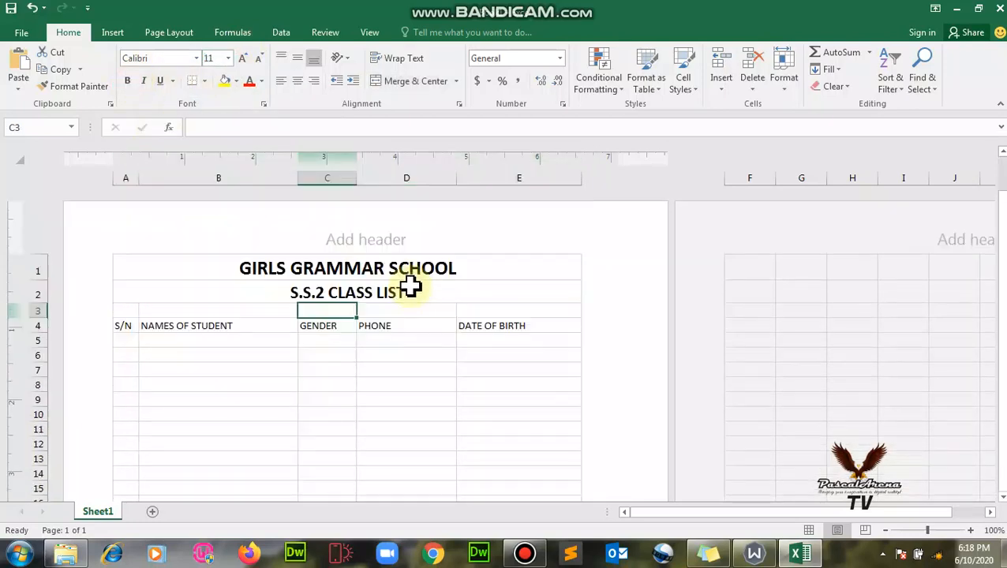
Enter serial number 1 in cell A5 and begin typing the first student's name in B5.
left_click(125, 326)
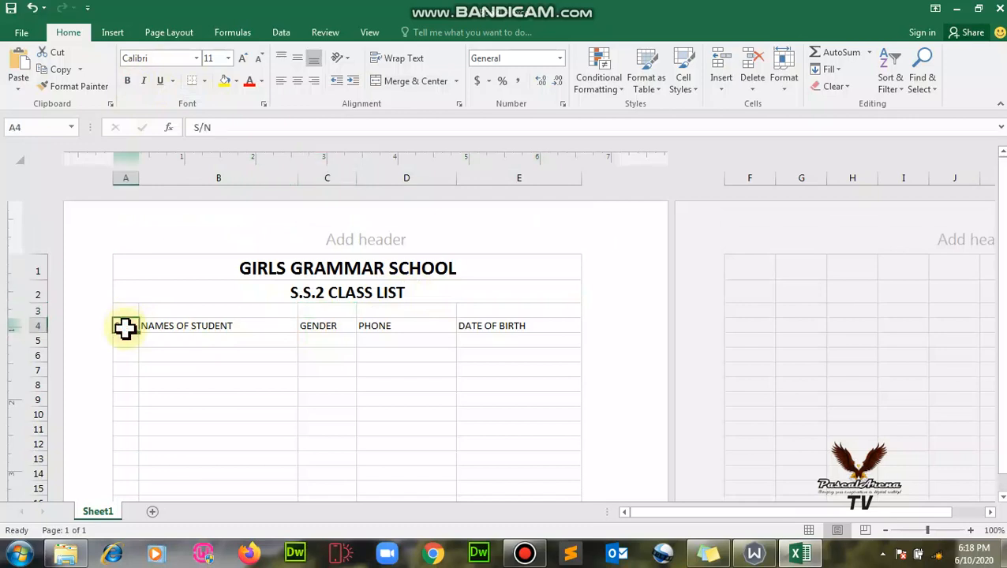
left_click_drag(126, 328, 514, 479)
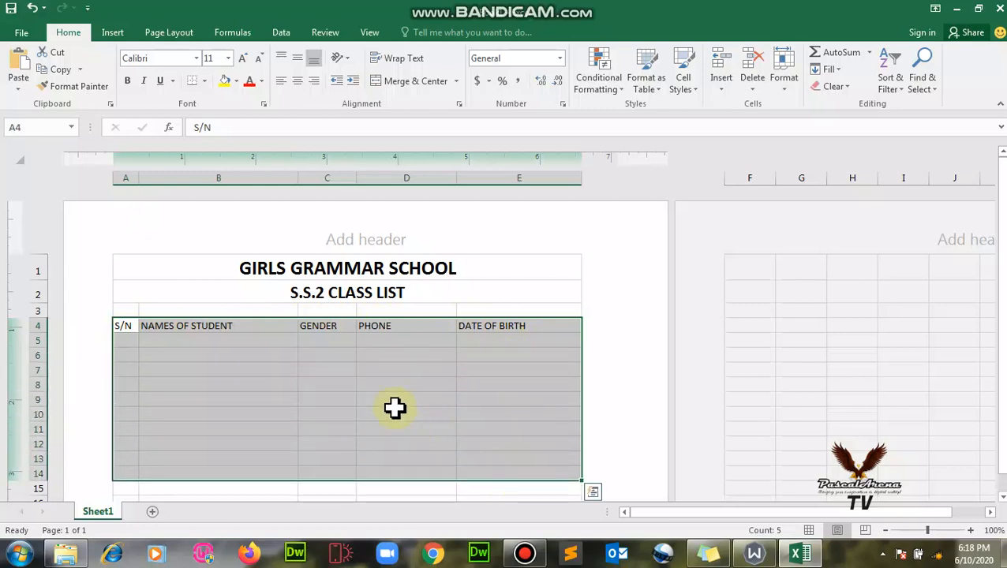
left_click(218, 355)
left_click(127, 339)
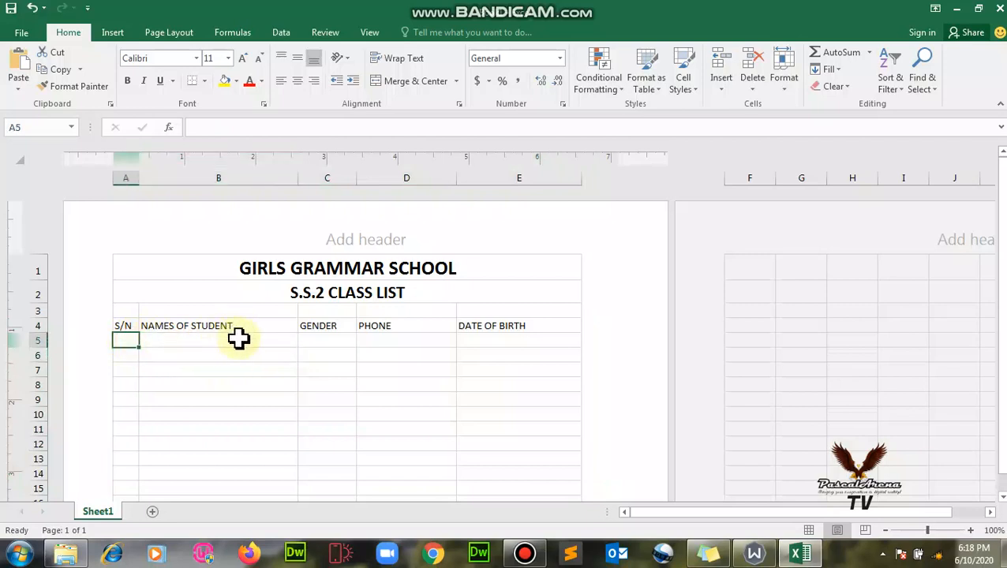
type("1.")
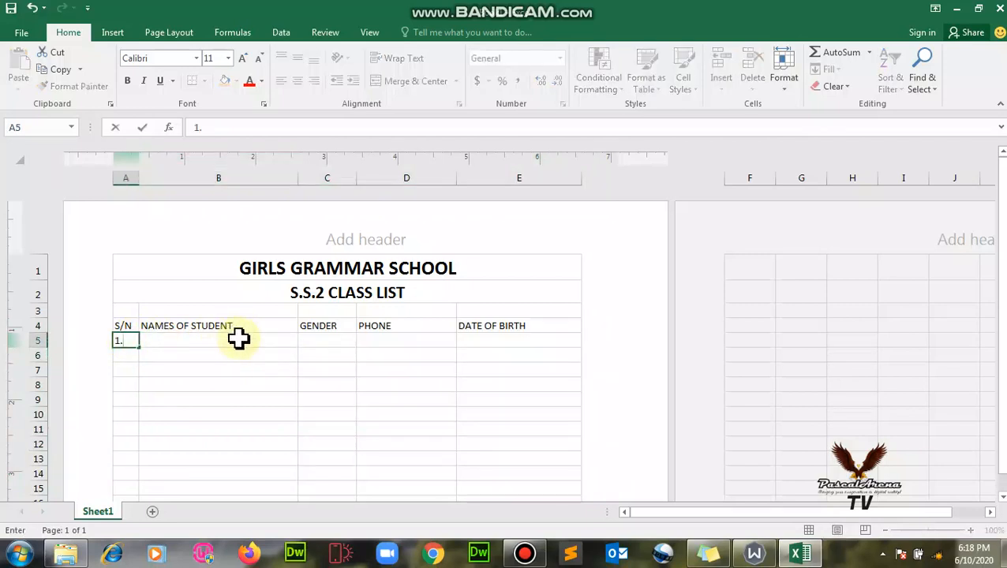
left_click(239, 337)
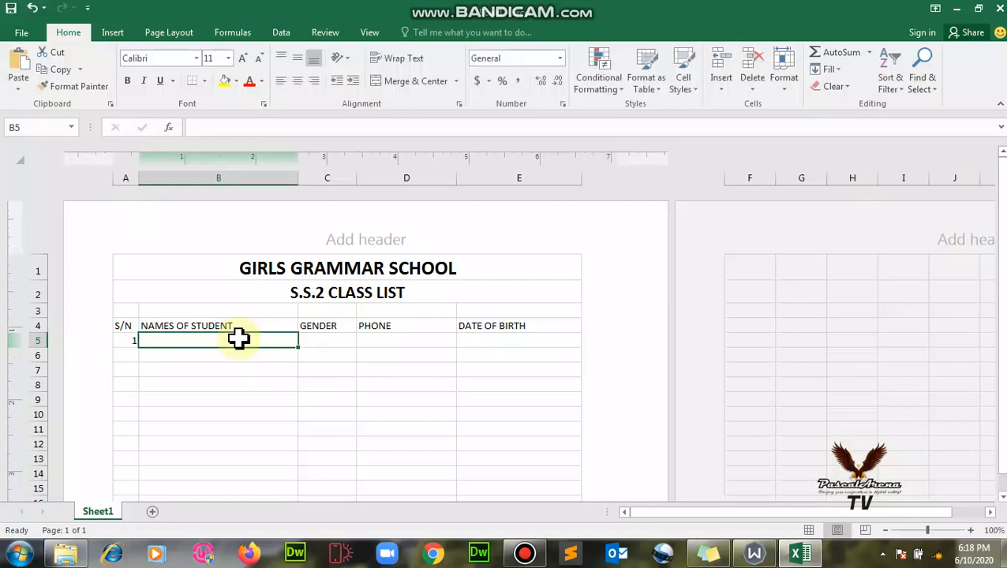
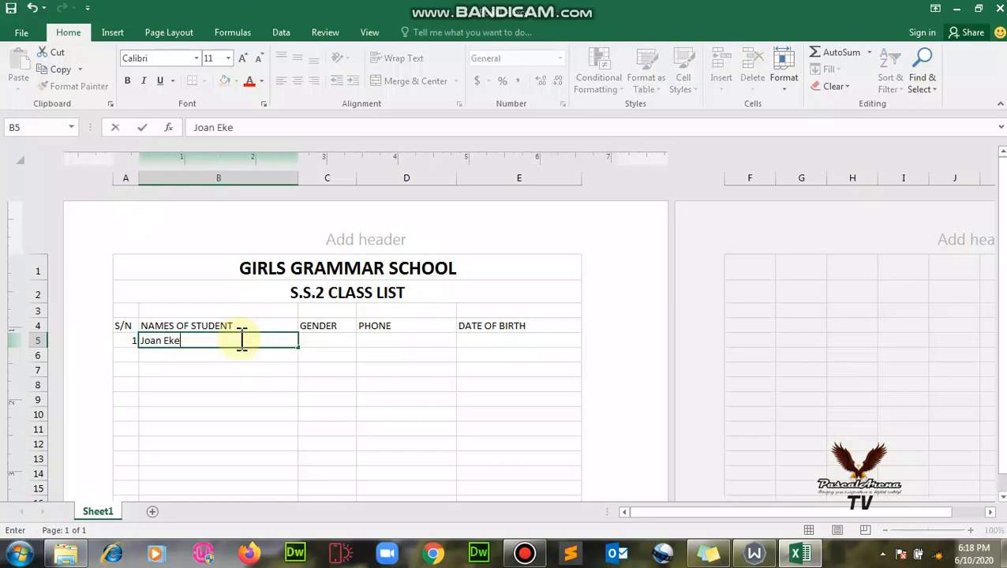
Complete the first student's record with gender Female, a phone number and a birth date.
key("Tab")
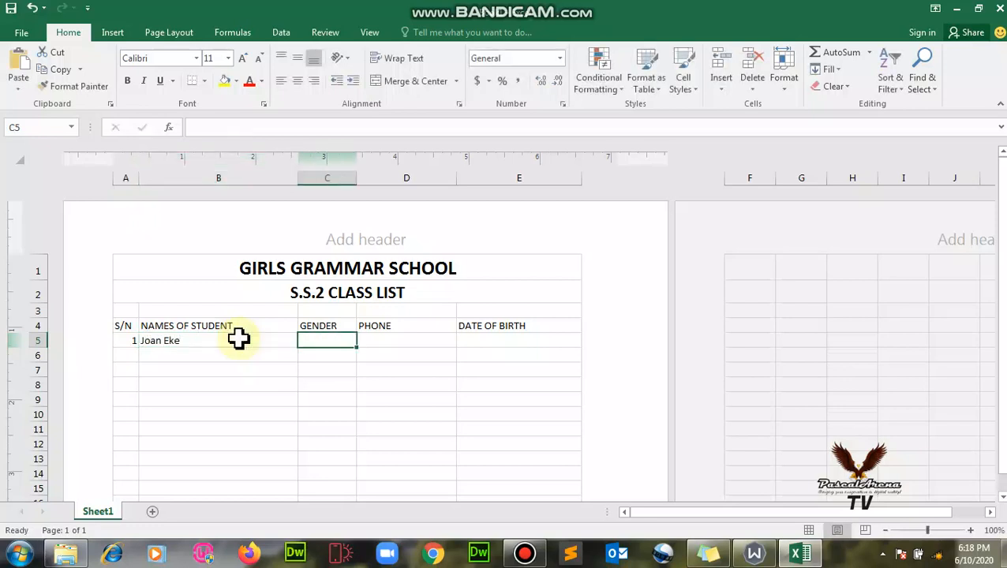
type("Female")
key("Tab")
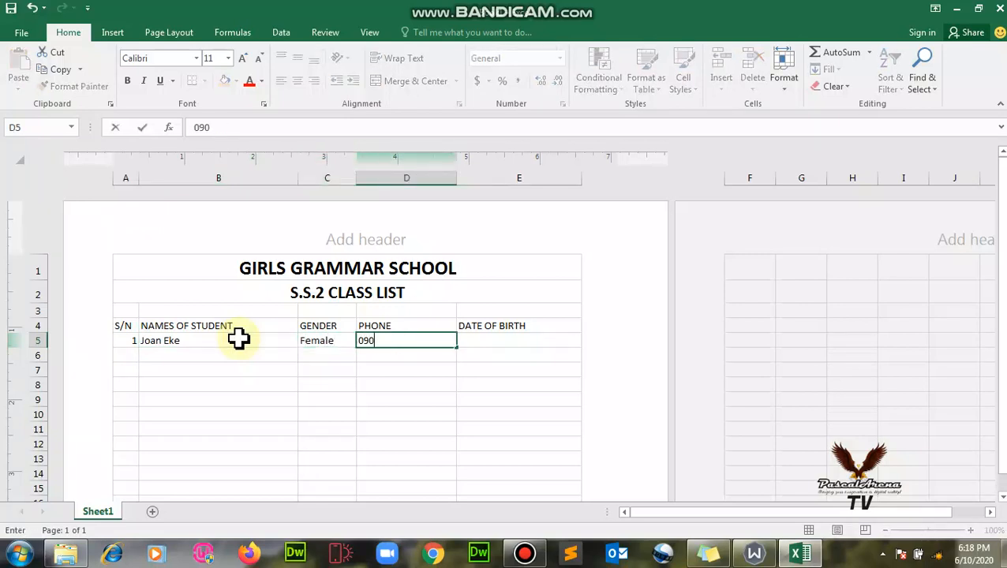
key("Tab")
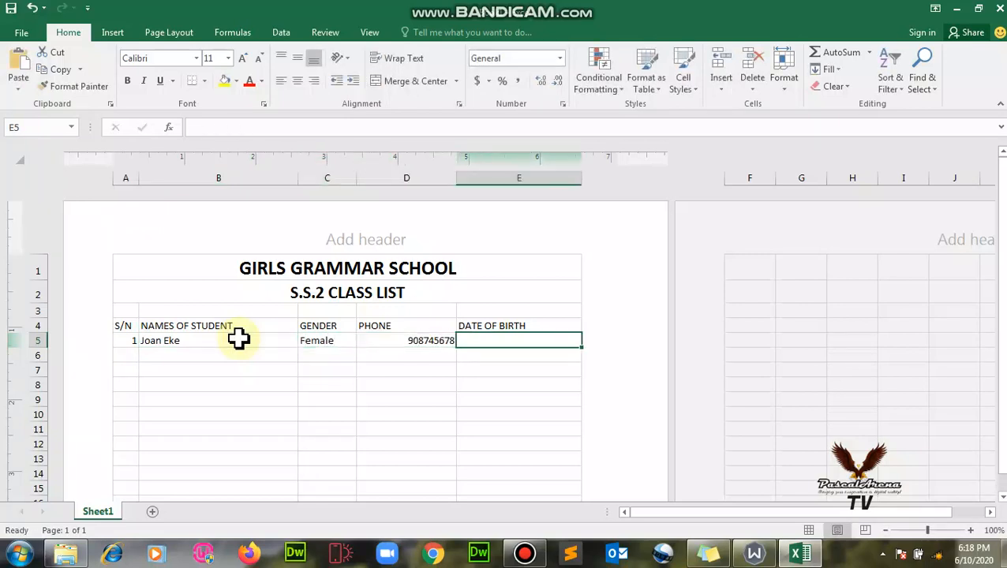
type("May 5, 1994")
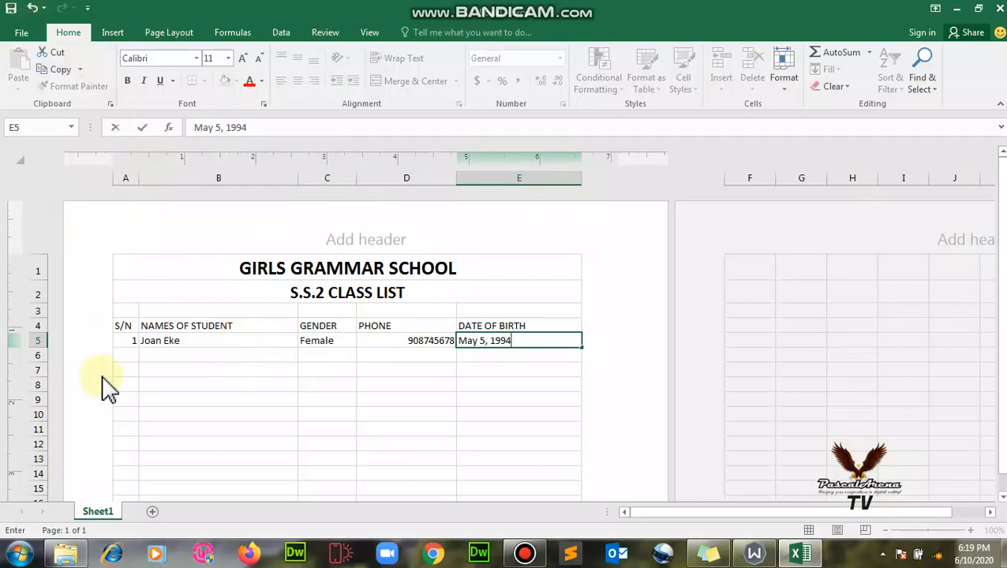
Start row 6 with serial number 2 and the second student's name.
left_click(130, 355)
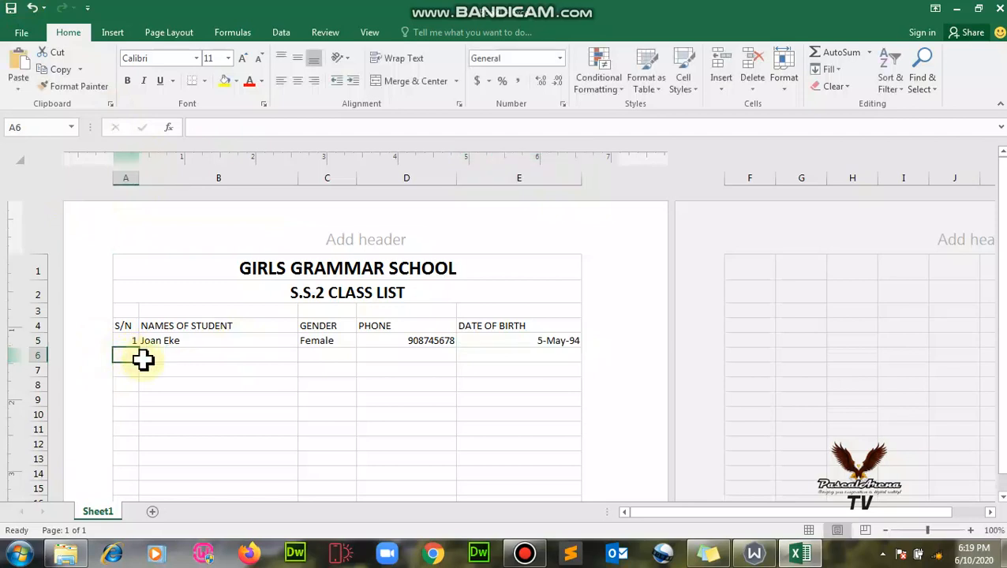
type("2")
key("Tab")
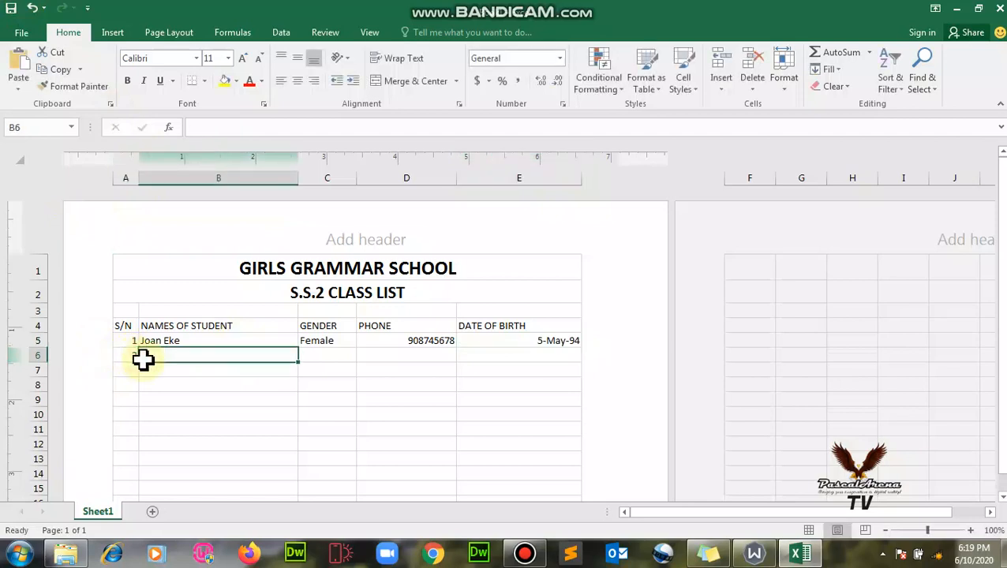
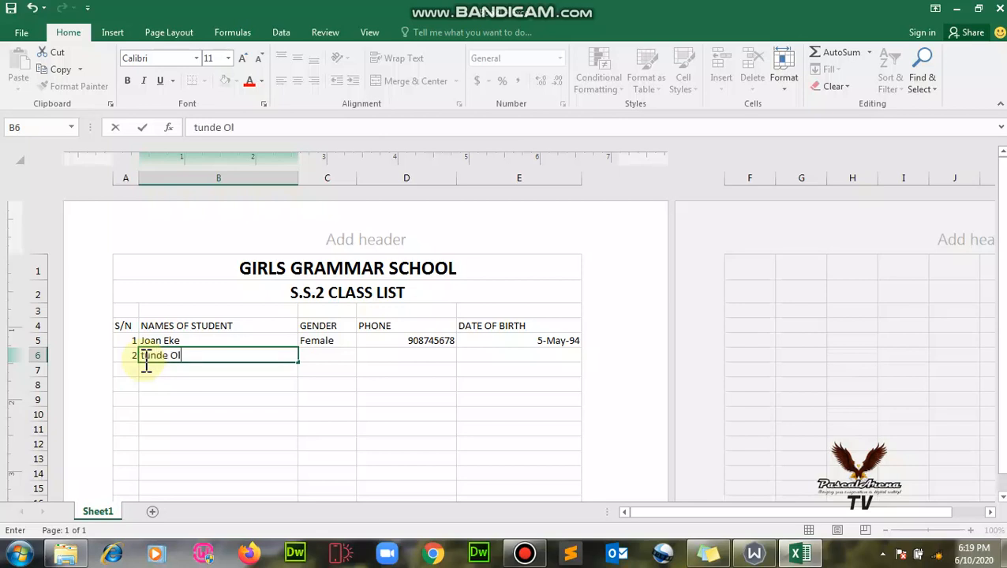
key("Tab")
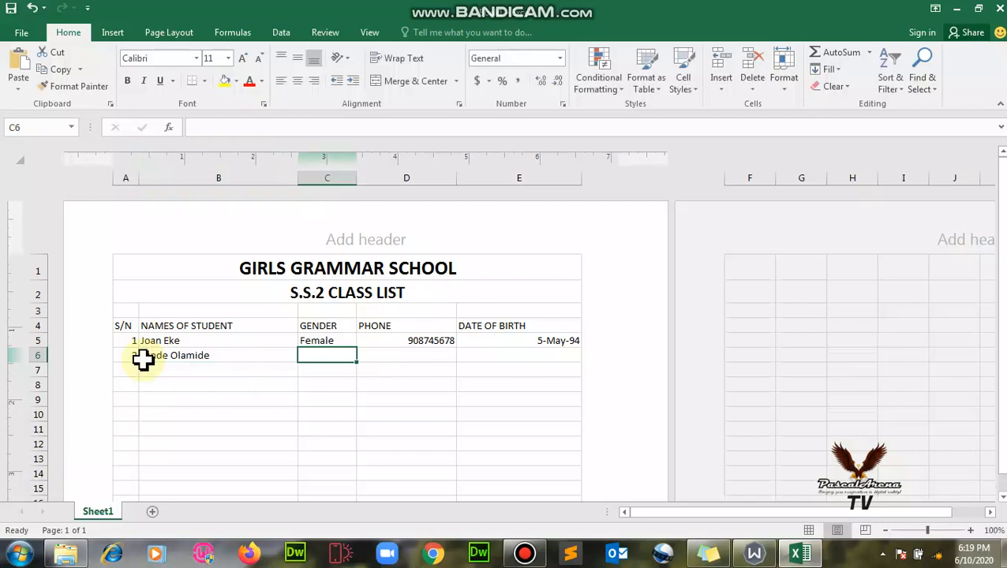
Correct the second student's name so it begins with a capital letter.
left_click(190, 351)
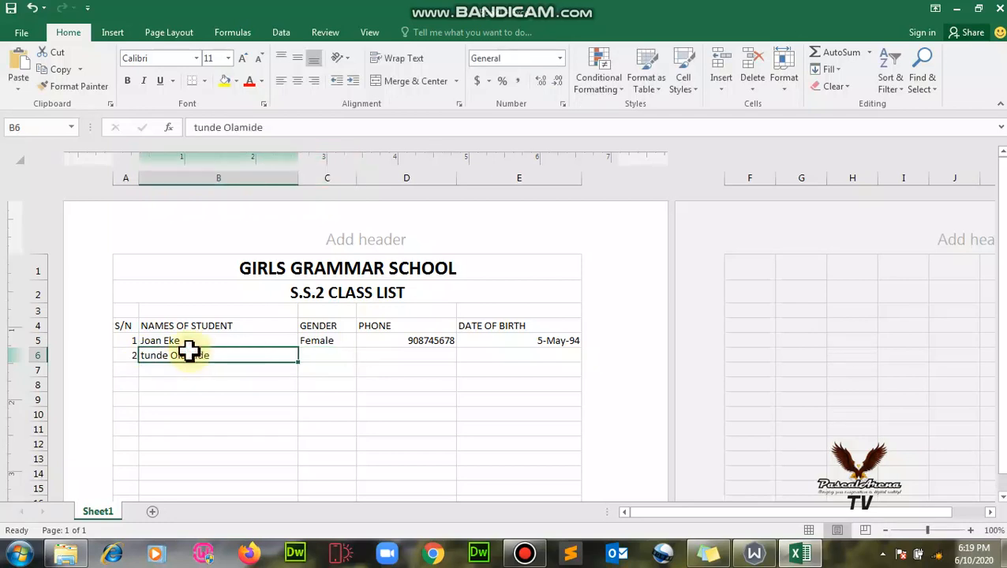
left_click(203, 128)
key("BackSpace")
type("T")
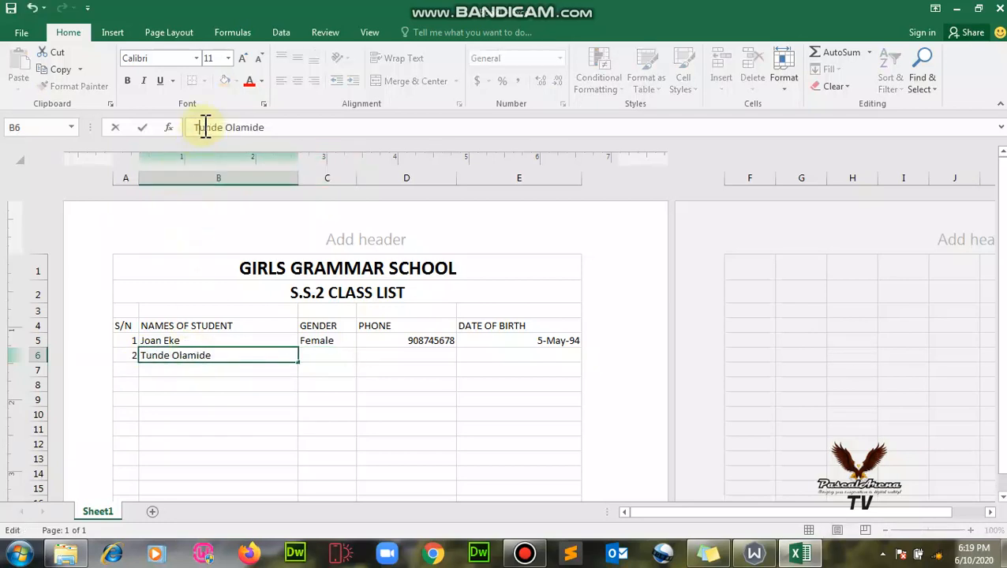
key("Tab")
Fill in the second student's gender Male, phone number and birth date.
type("Male")
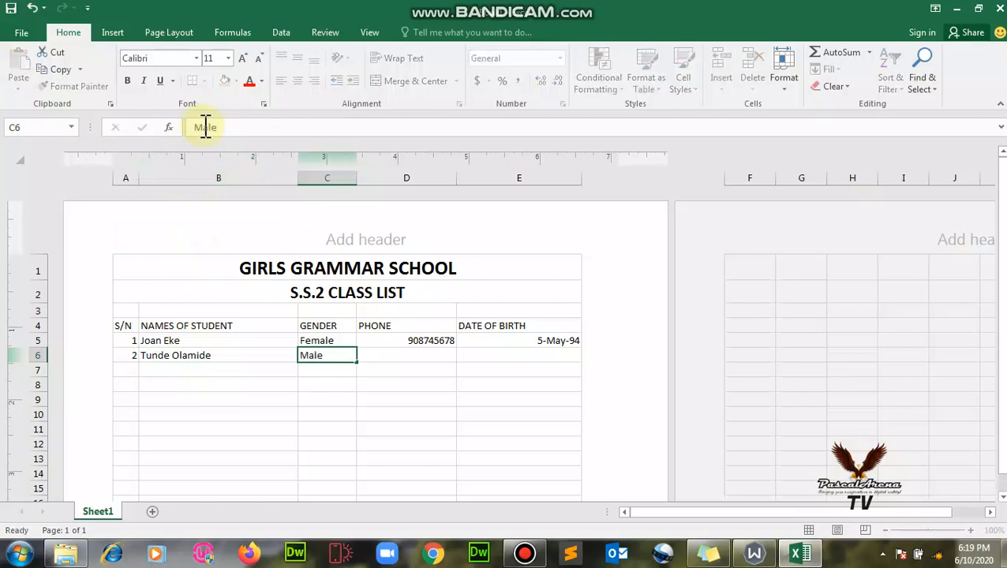
key("Tab")
type("090")
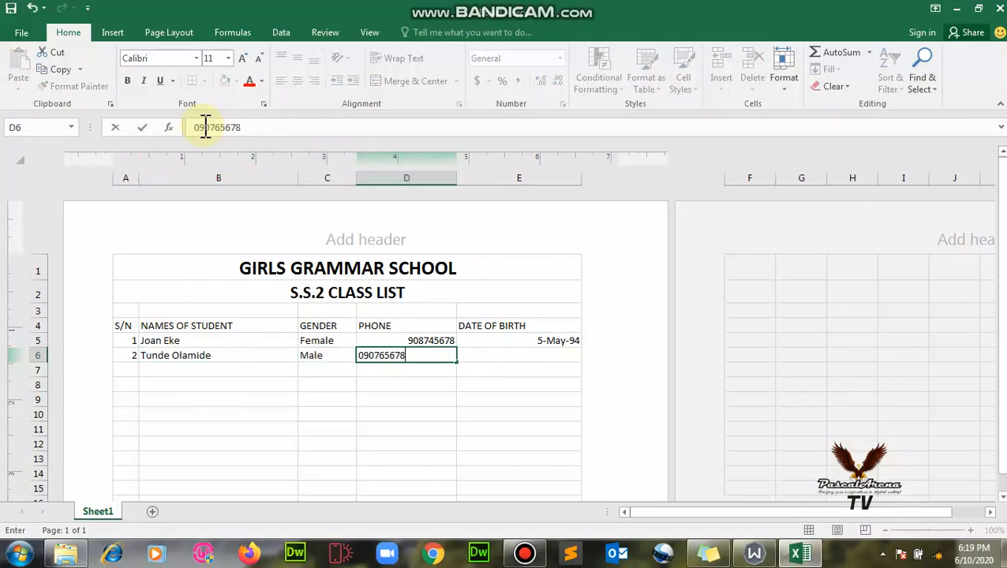
key("Tab")
type("M")
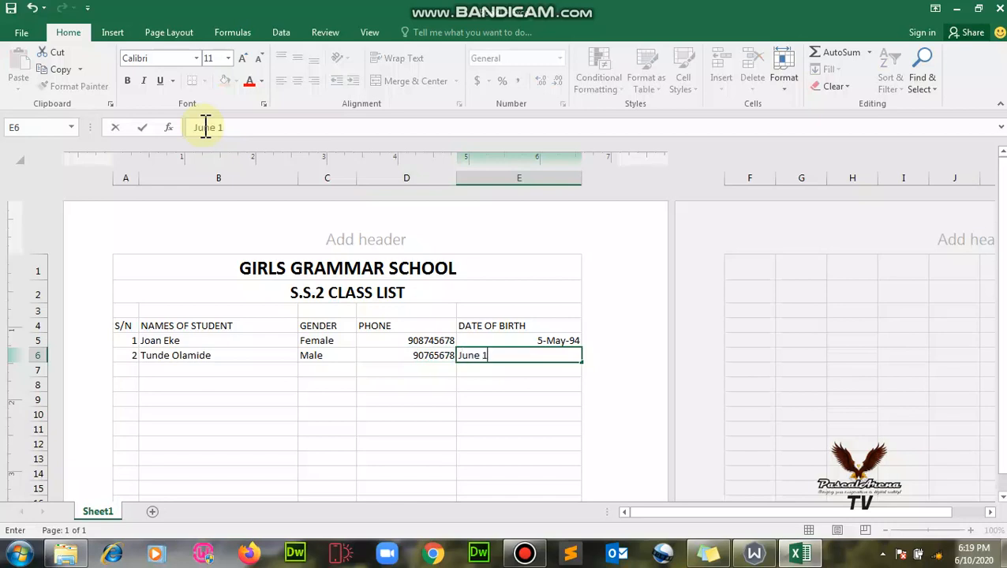
key("Tab")
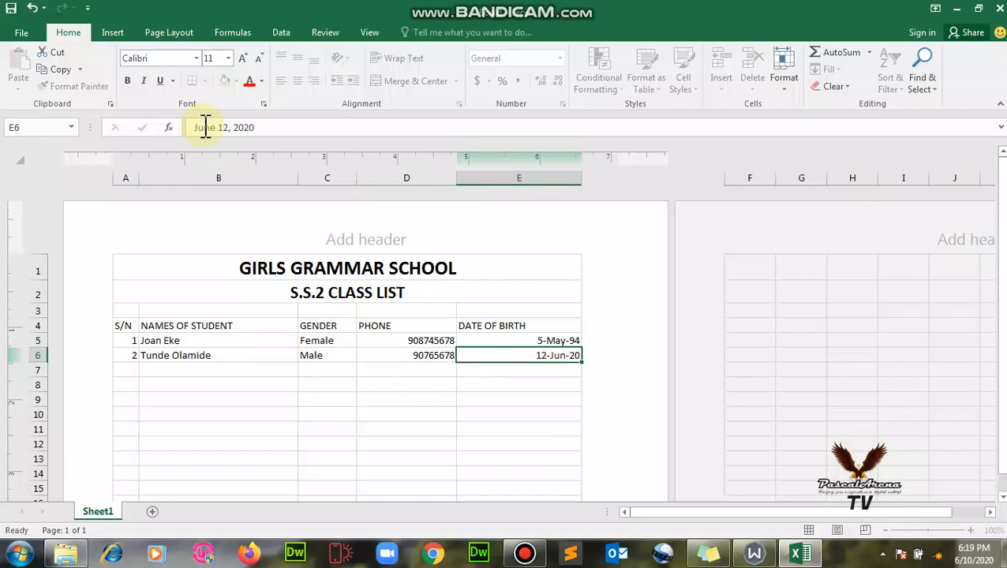
left_click(125, 367)
Check the phone numbers in D5 and D6, then close the Windows colour-scheme prompt.
left_click(184, 371)
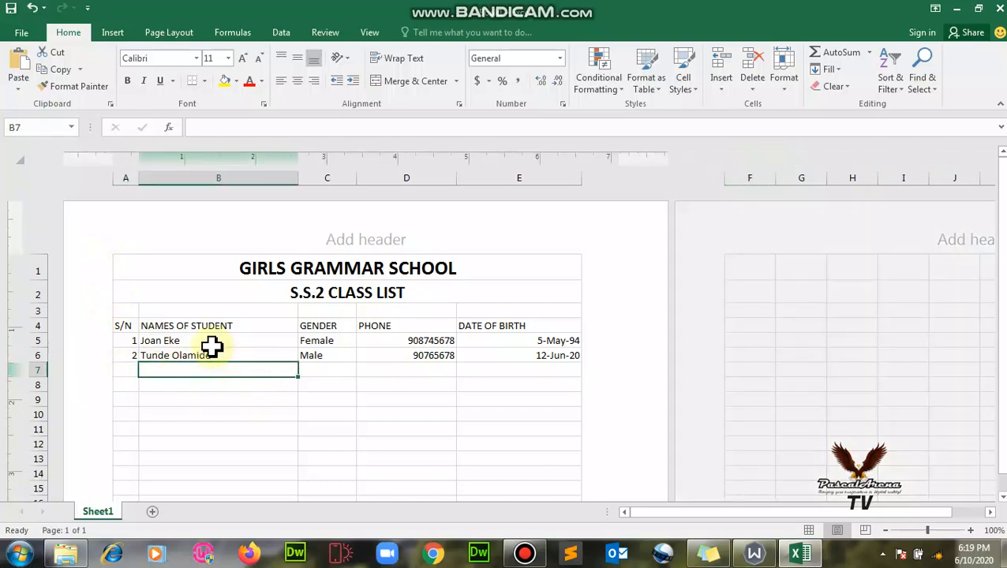
left_click(429, 371)
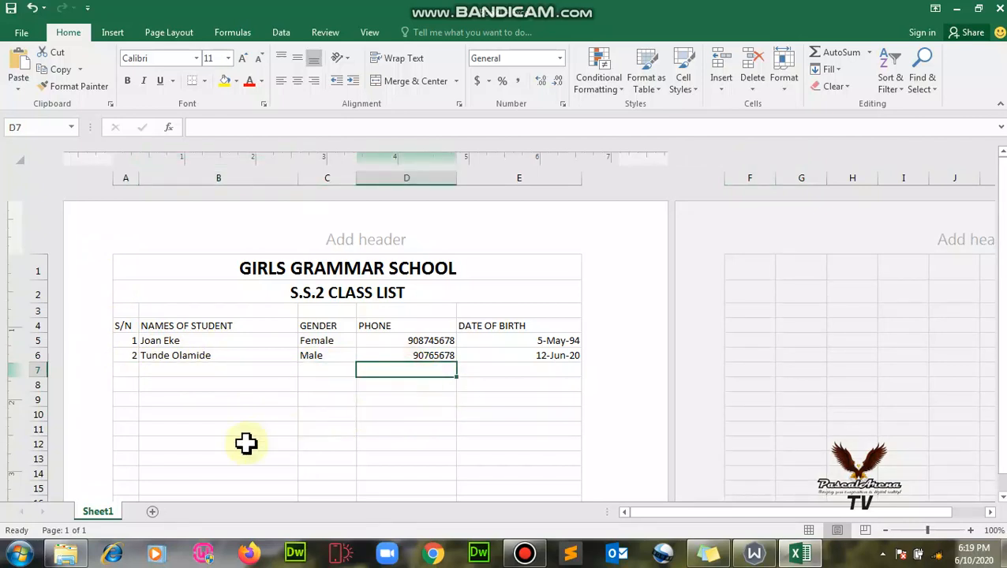
left_click(422, 339)
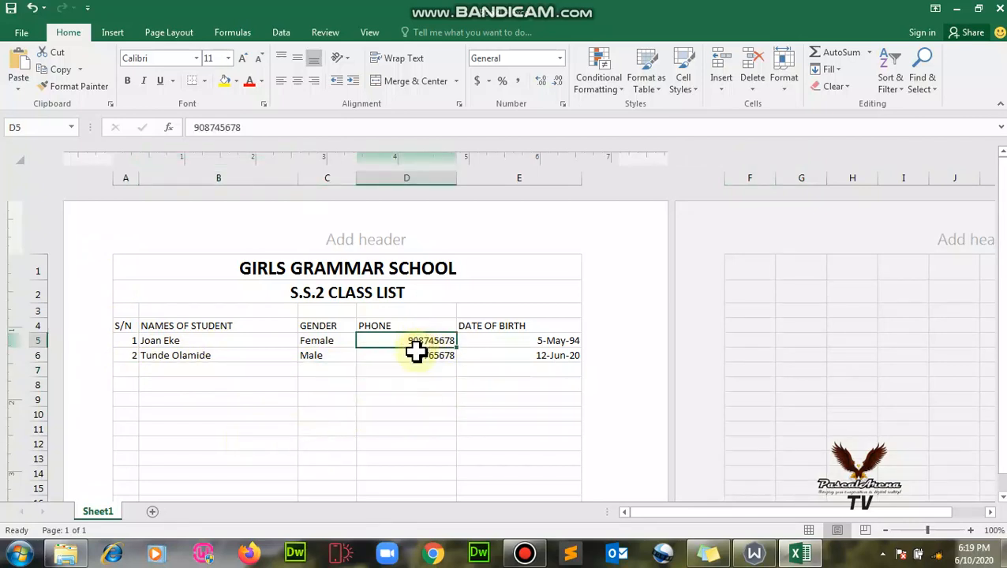
left_click(427, 356)
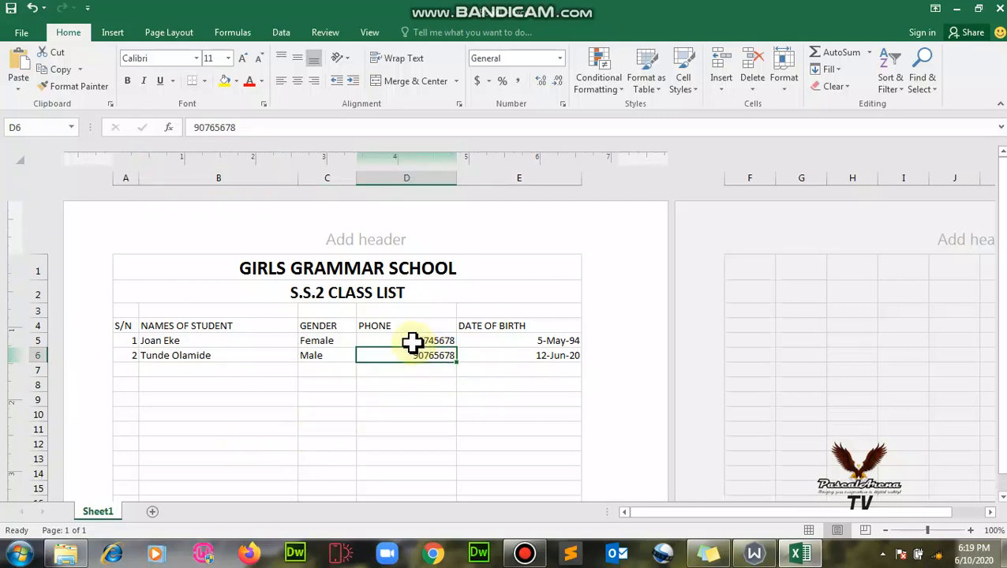
left_click(408, 341)
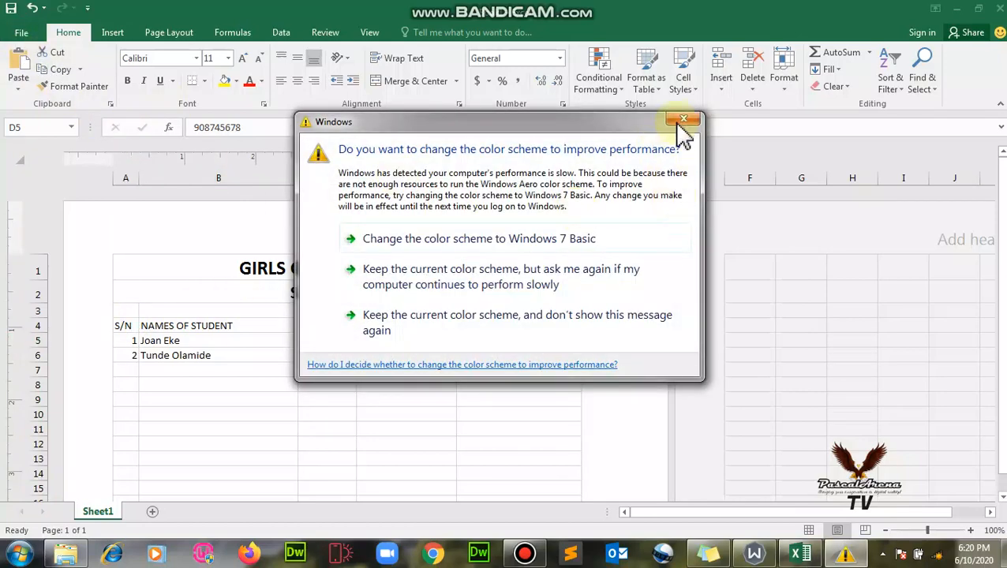
left_click(688, 120)
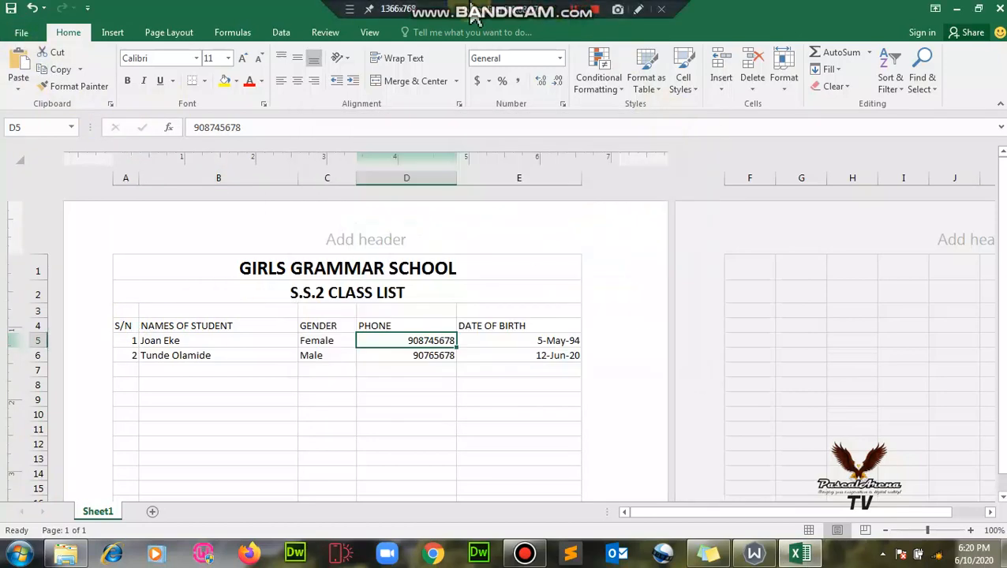
left_click(21, 36)
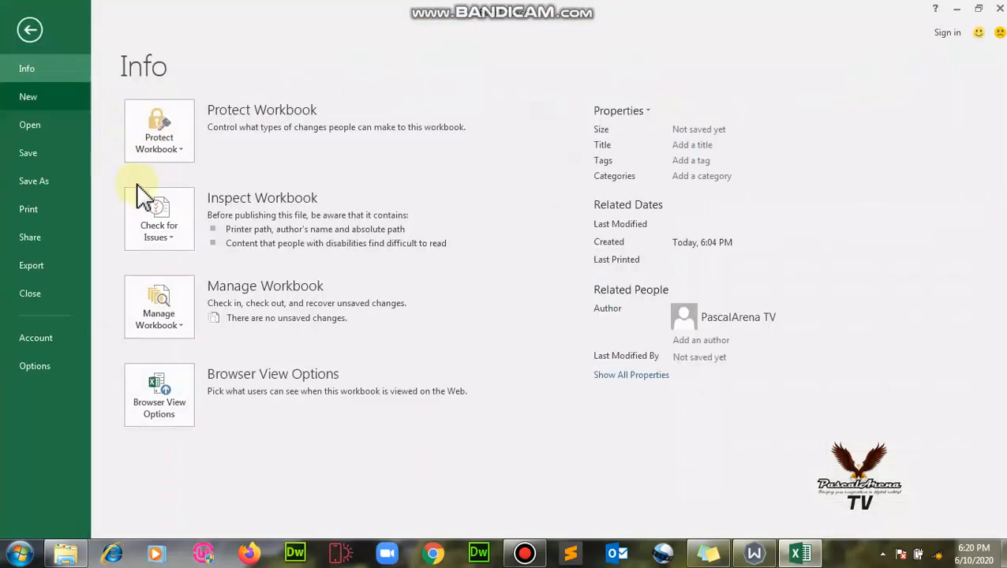
left_click(28, 209)
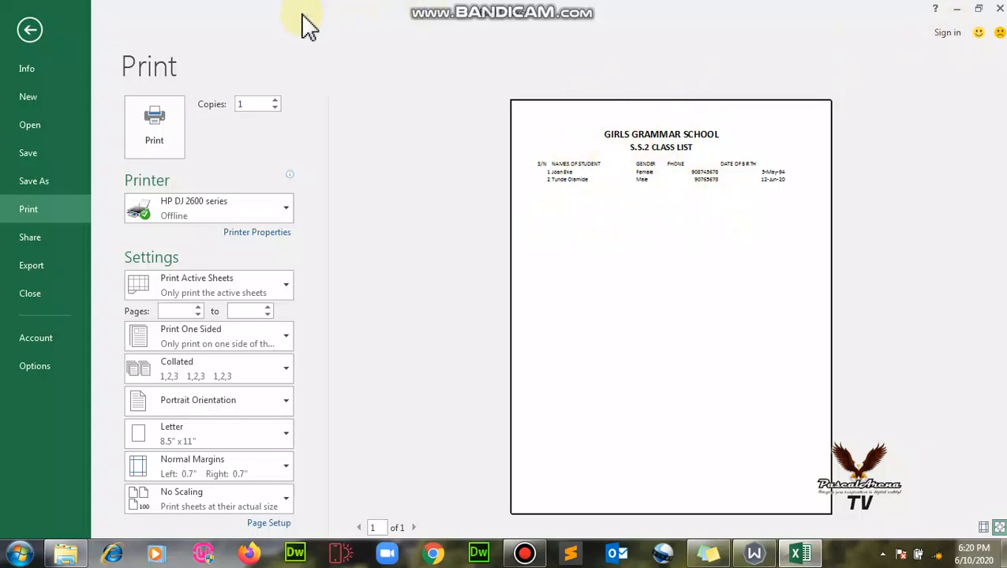
left_click(23, 29)
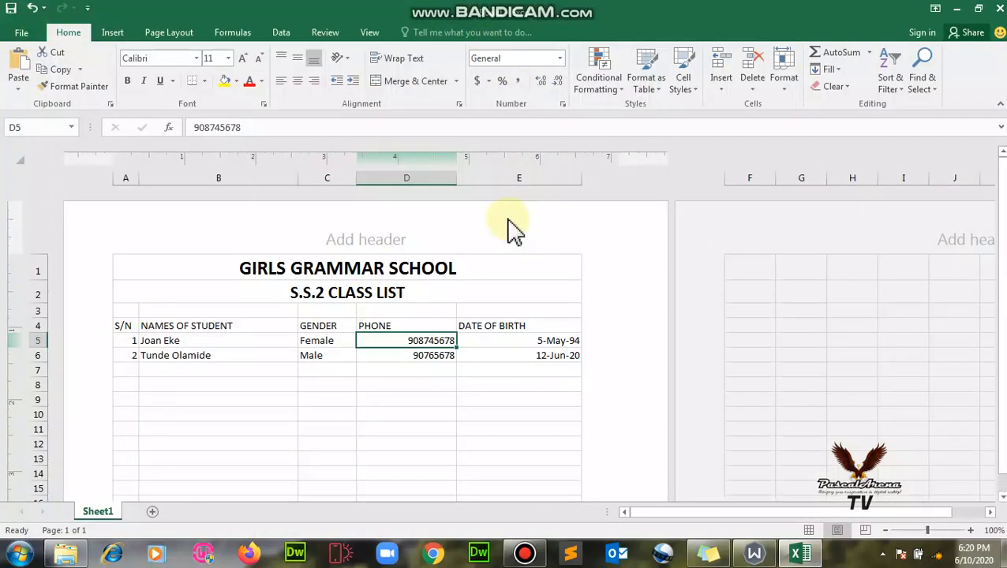
Make the heading row A4:E4 bold.
left_click_drag(124, 327, 528, 330)
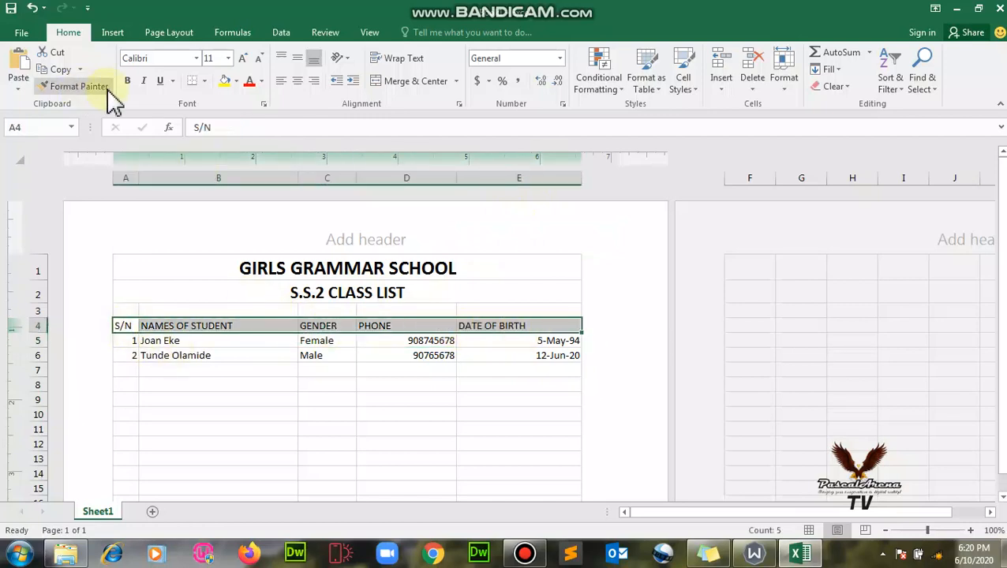
left_click(128, 81)
left_click(182, 345)
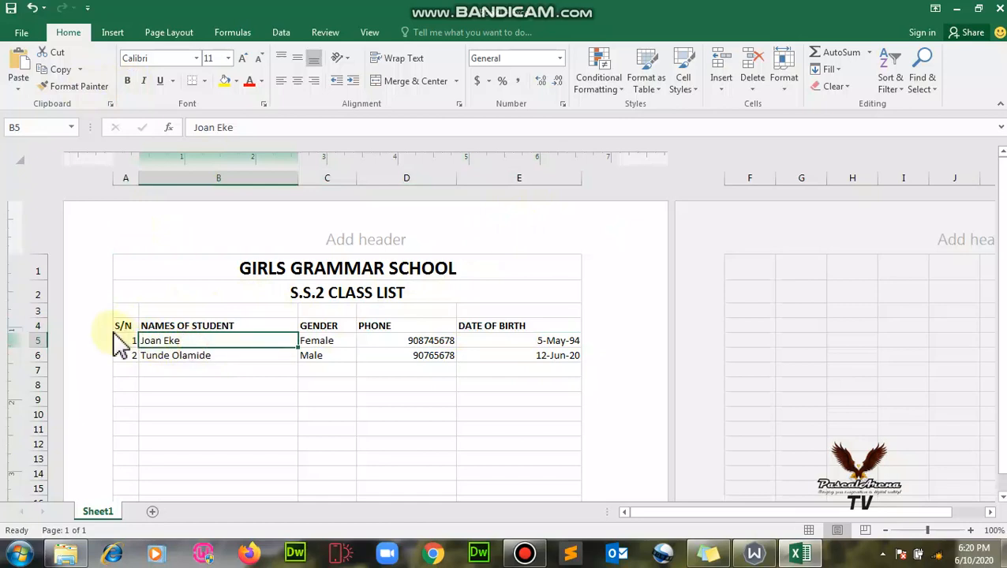
Apply All Borders to the table range A4:E12.
left_click_drag(120, 322, 532, 444)
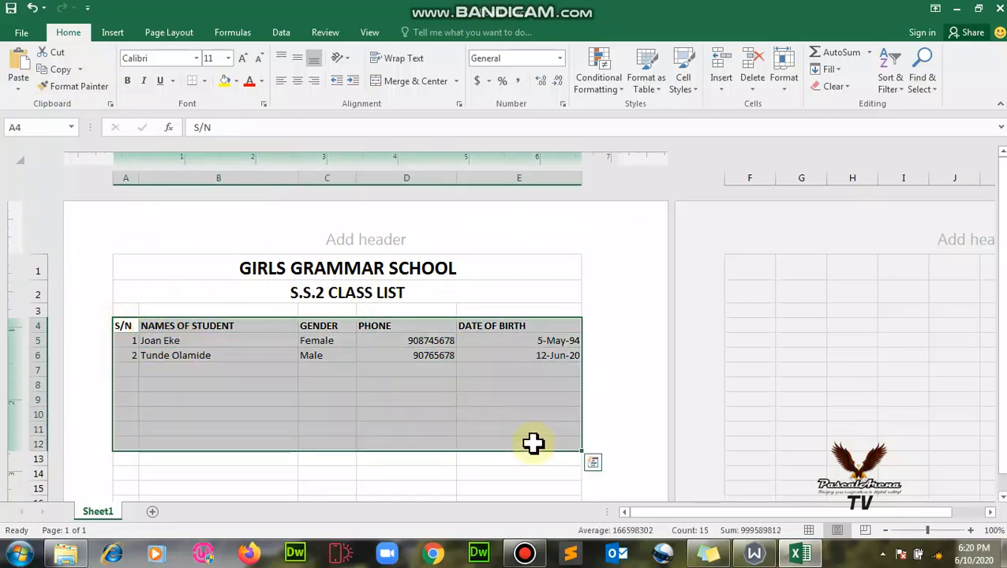
left_click(203, 82)
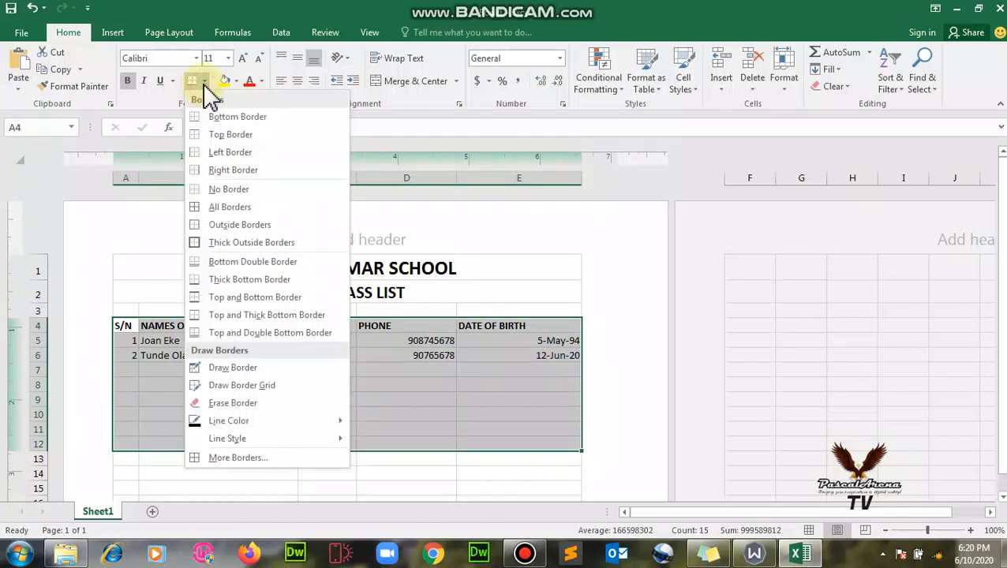
left_click(229, 208)
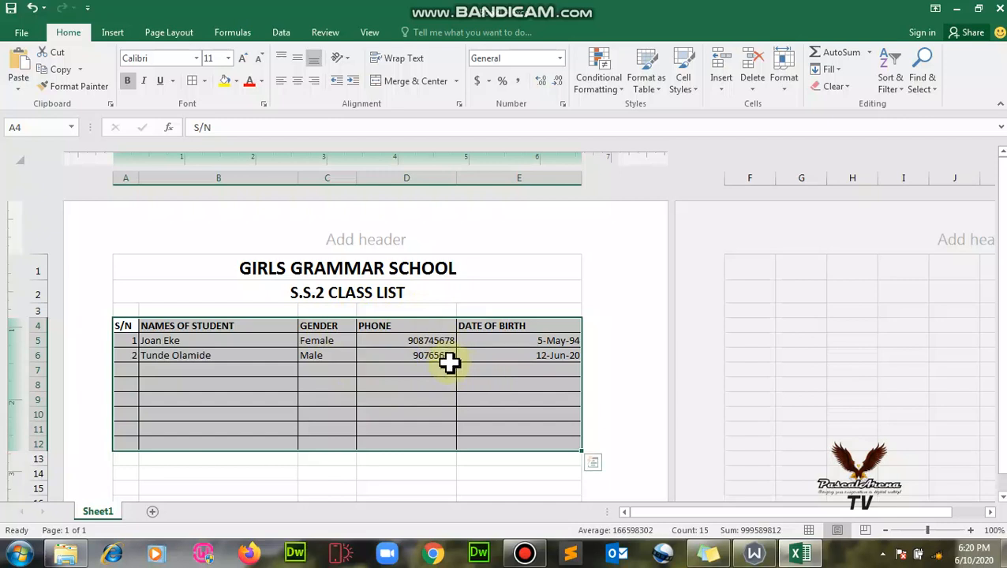
Set the table text to font size 13.
left_click(229, 60)
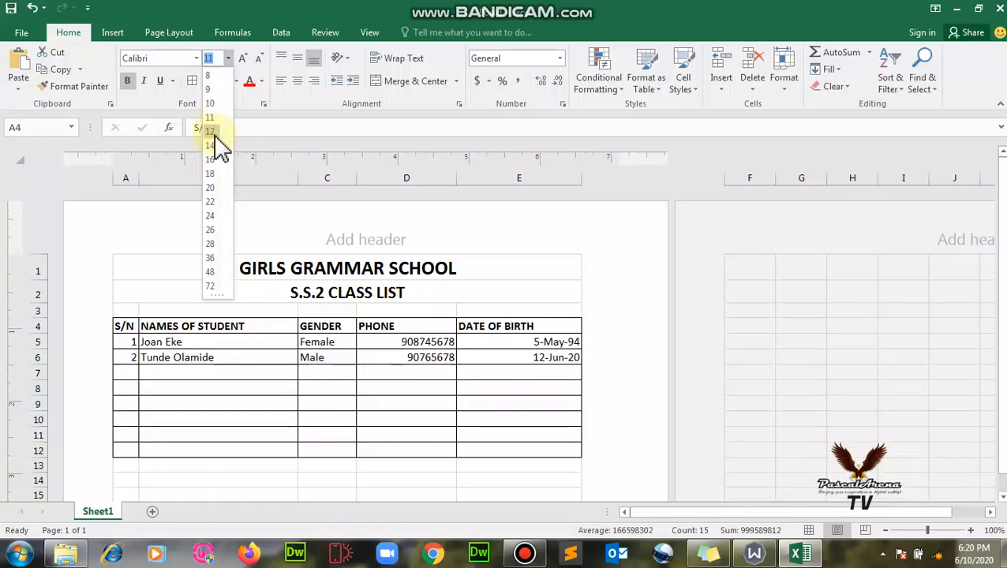
left_click(215, 145)
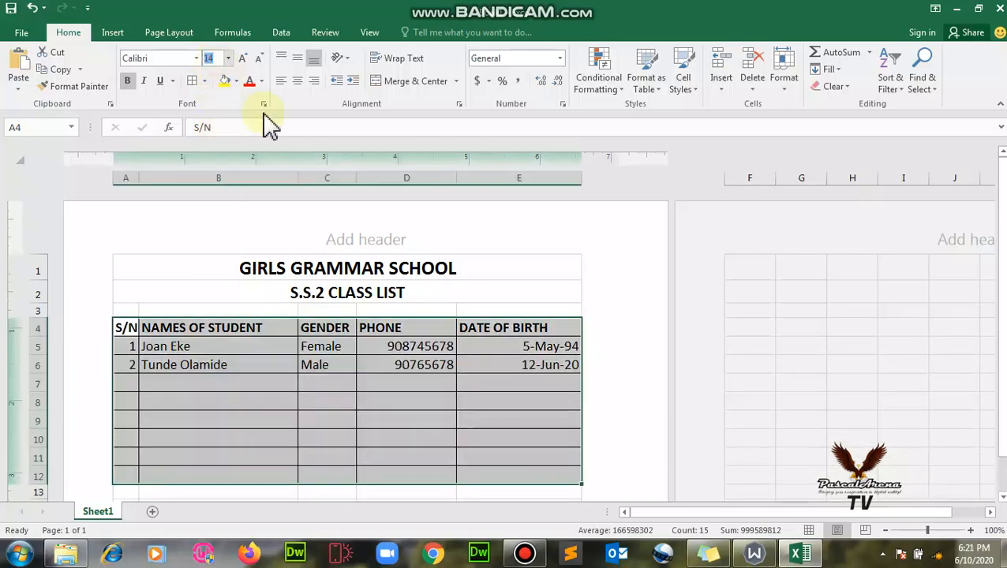
key("ctrl+z")
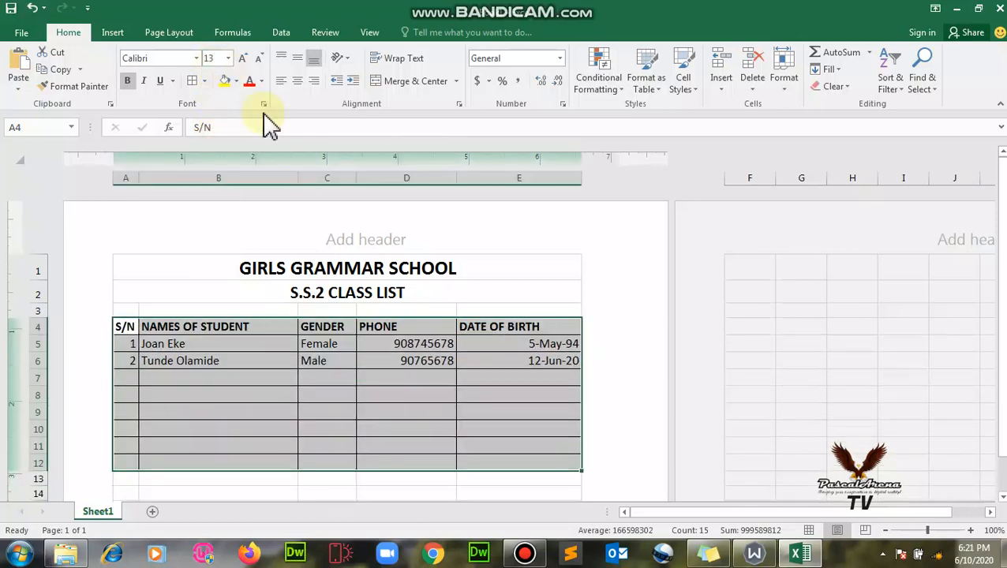
left_click(443, 400)
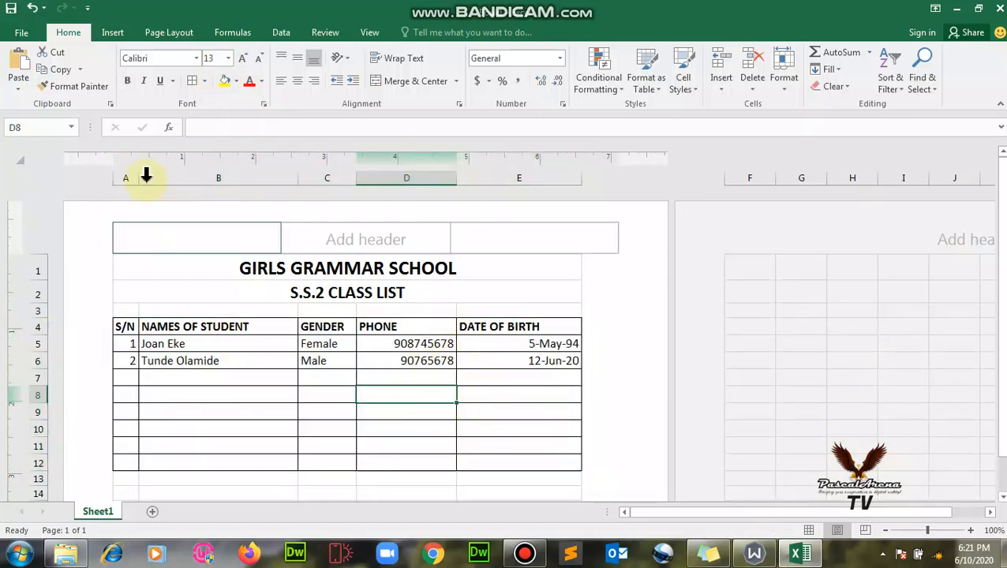
Centre the serial numbers in column A4:A12.
left_click(128, 326)
left_click_drag(123, 354, 123, 465)
left_click(297, 82)
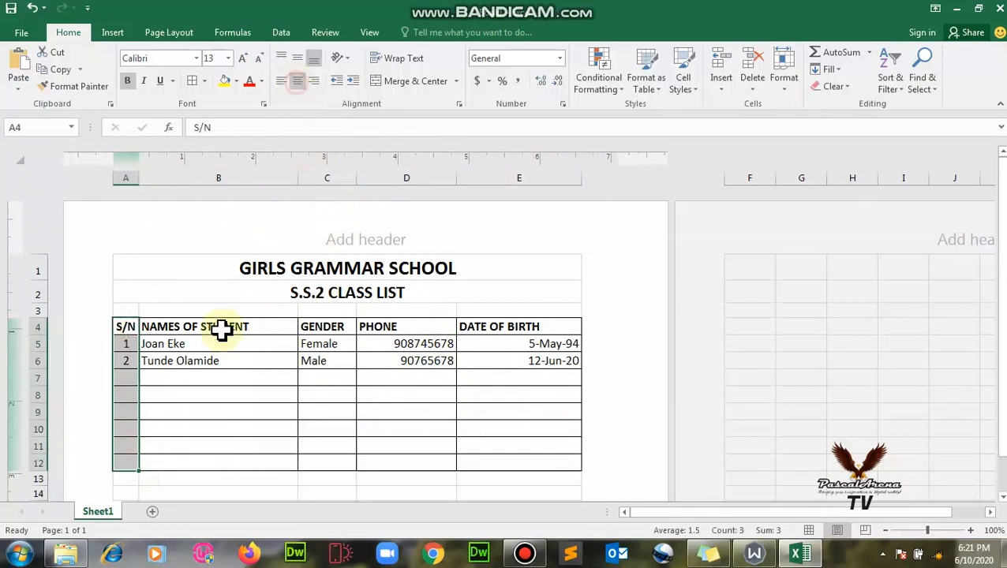
Left-align the name, gender, phone and date of birth columns B4:E12.
left_click_drag(198, 326, 210, 467)
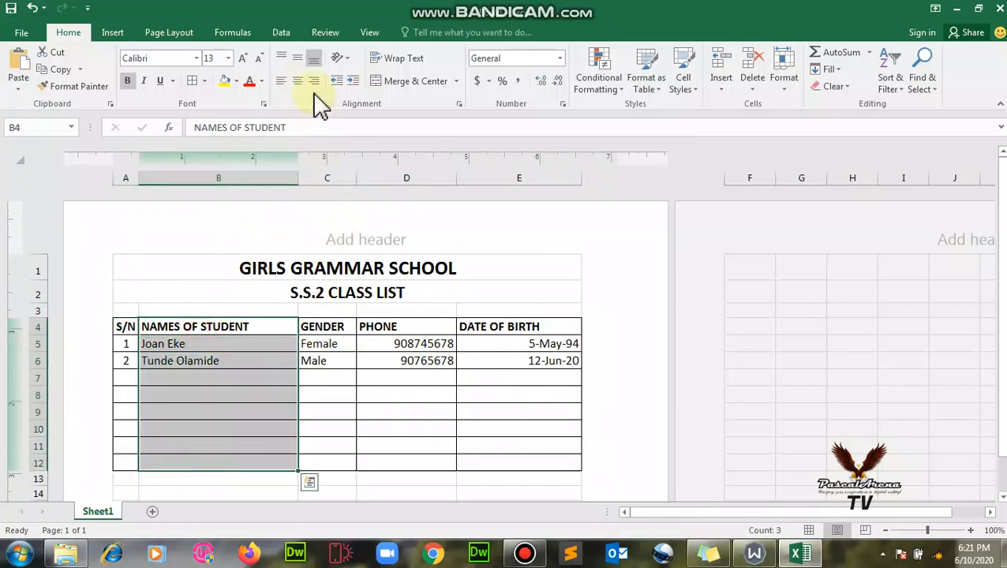
left_click(281, 81)
left_click_drag(331, 326, 329, 469)
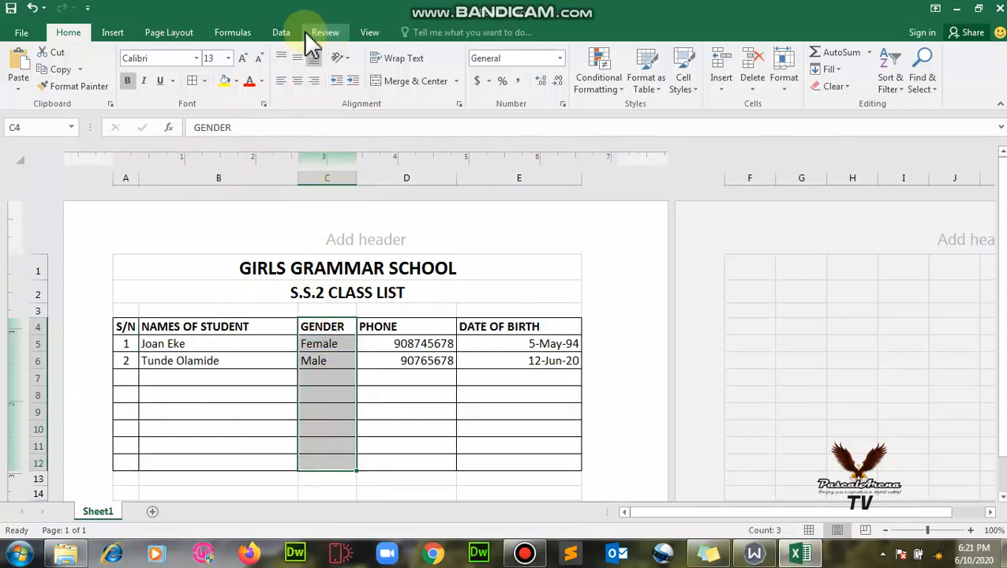
left_click(278, 82)
left_click(412, 328)
left_click_drag(416, 353, 416, 465)
left_click(278, 82)
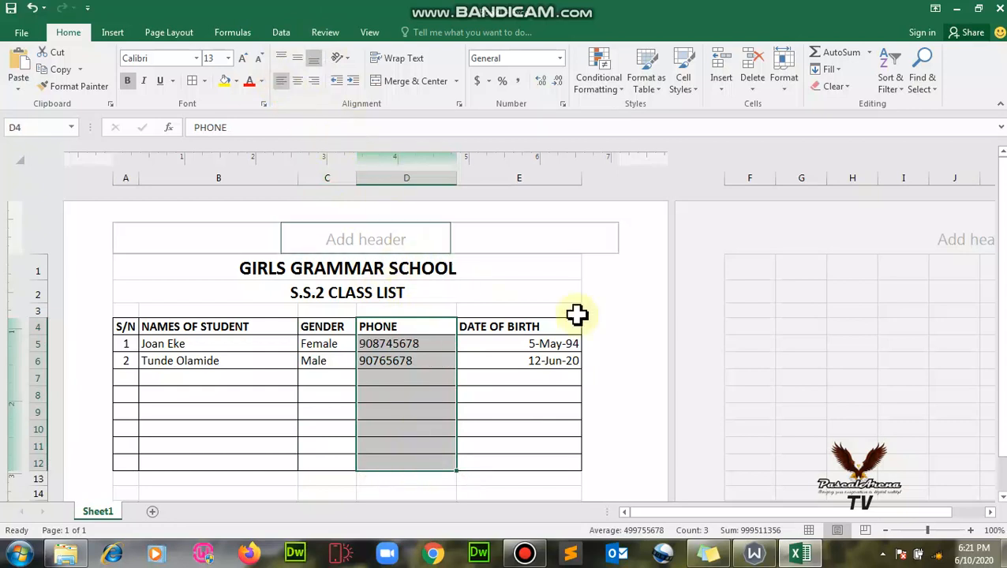
left_click_drag(514, 328, 524, 467)
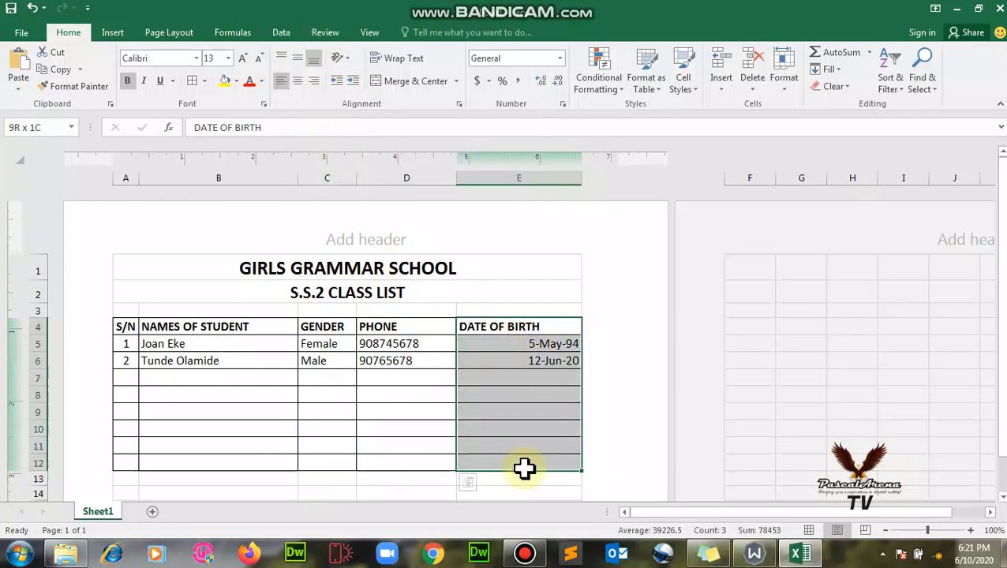
left_click(282, 81)
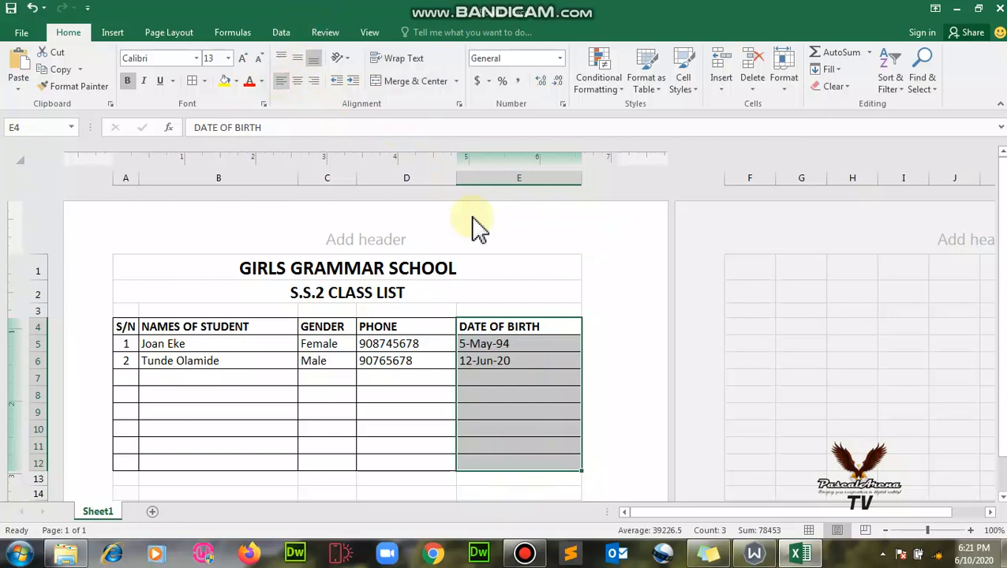
left_click(433, 344)
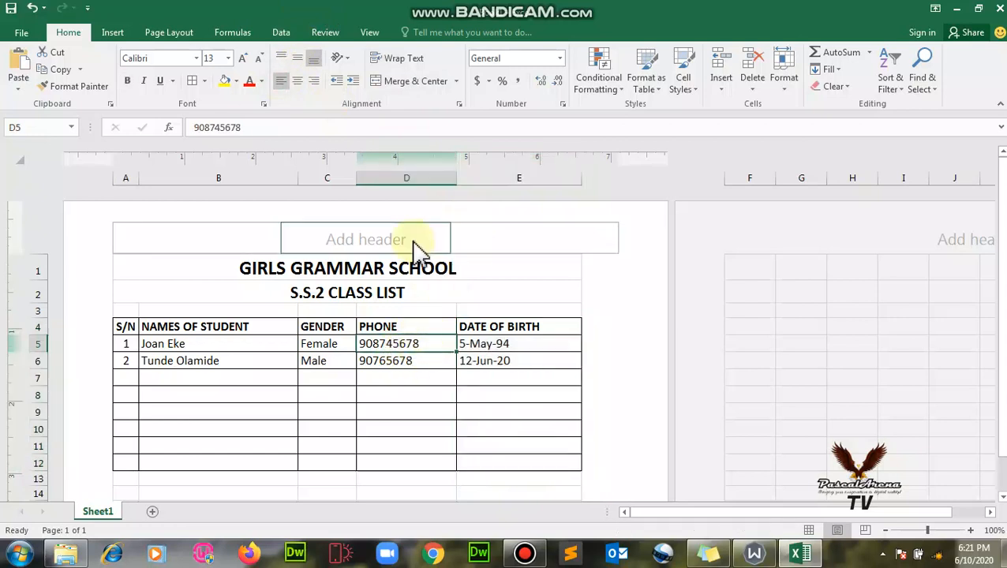
Bring up Format Cells for the phone entries D5:D12.
left_click(411, 377)
left_click_drag(400, 343, 405, 470)
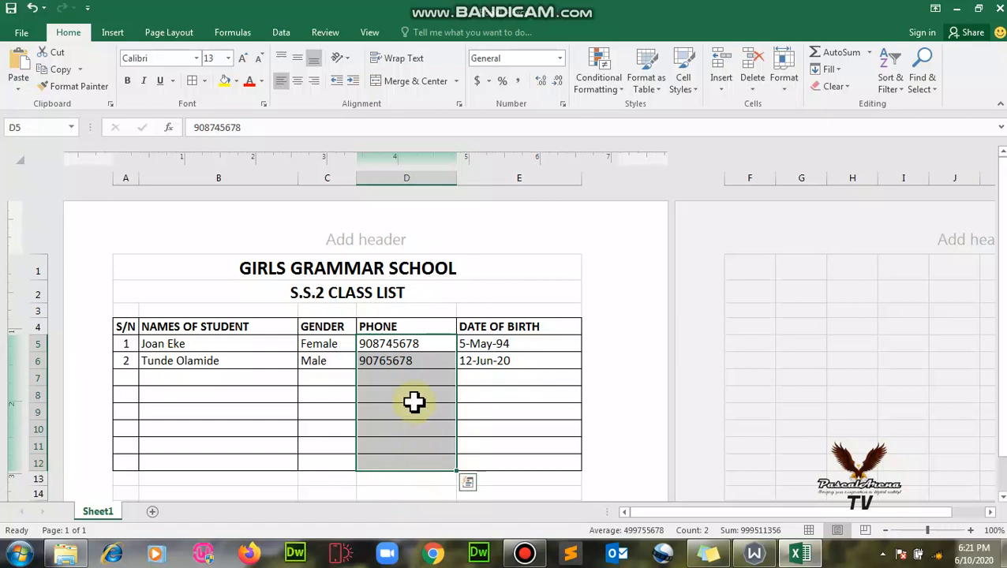
right_click(413, 404)
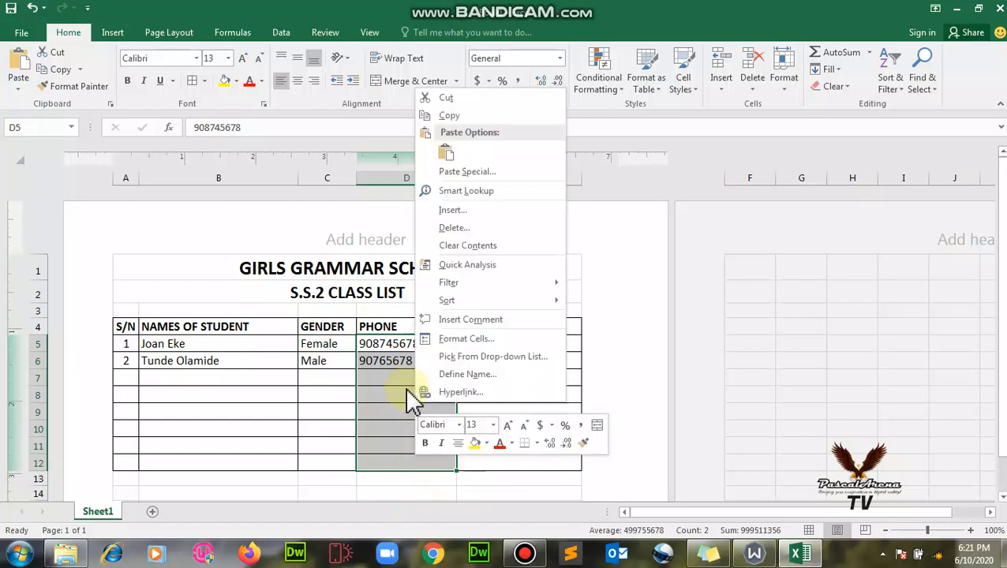
left_click(480, 338)
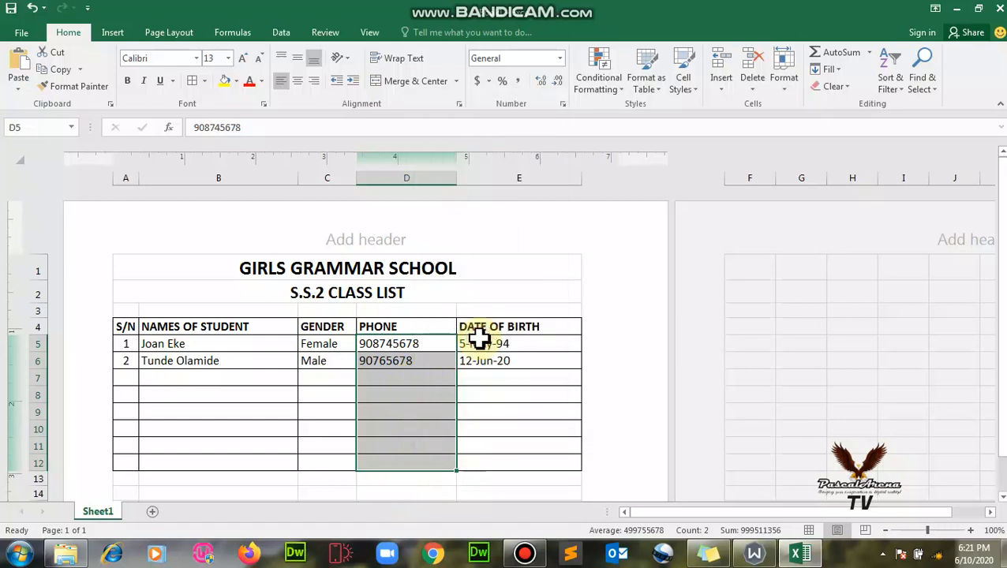